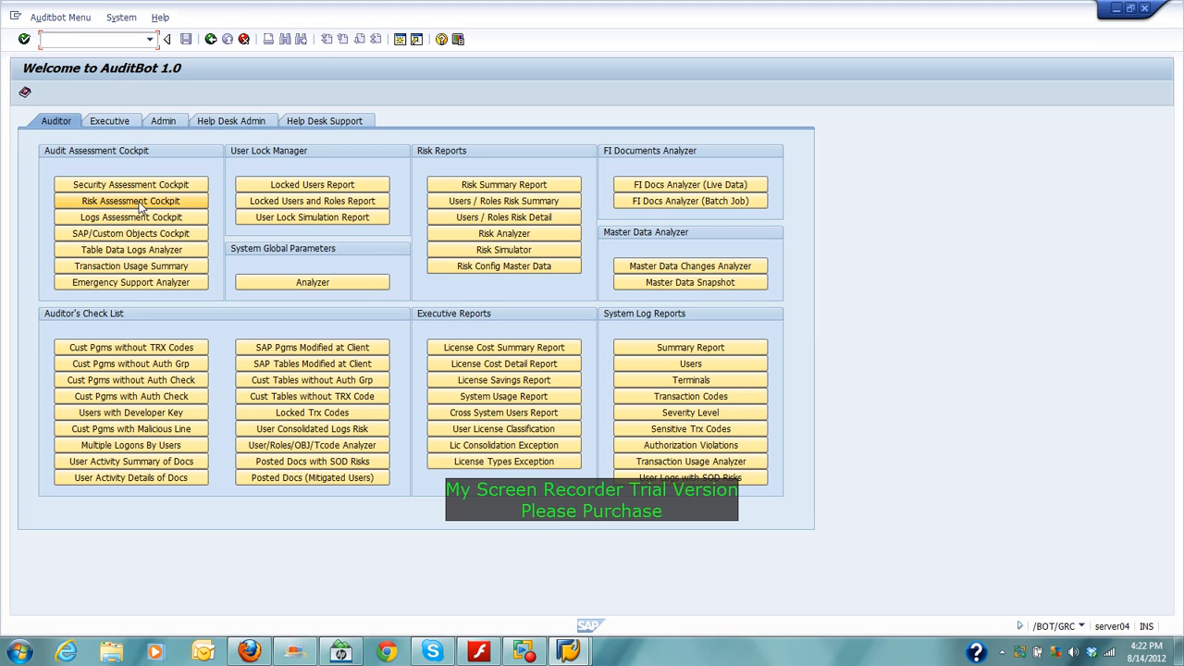
Step: Open transaction SU01 and check its transaction code in the system status details
text(/nsu01)
key(Return)
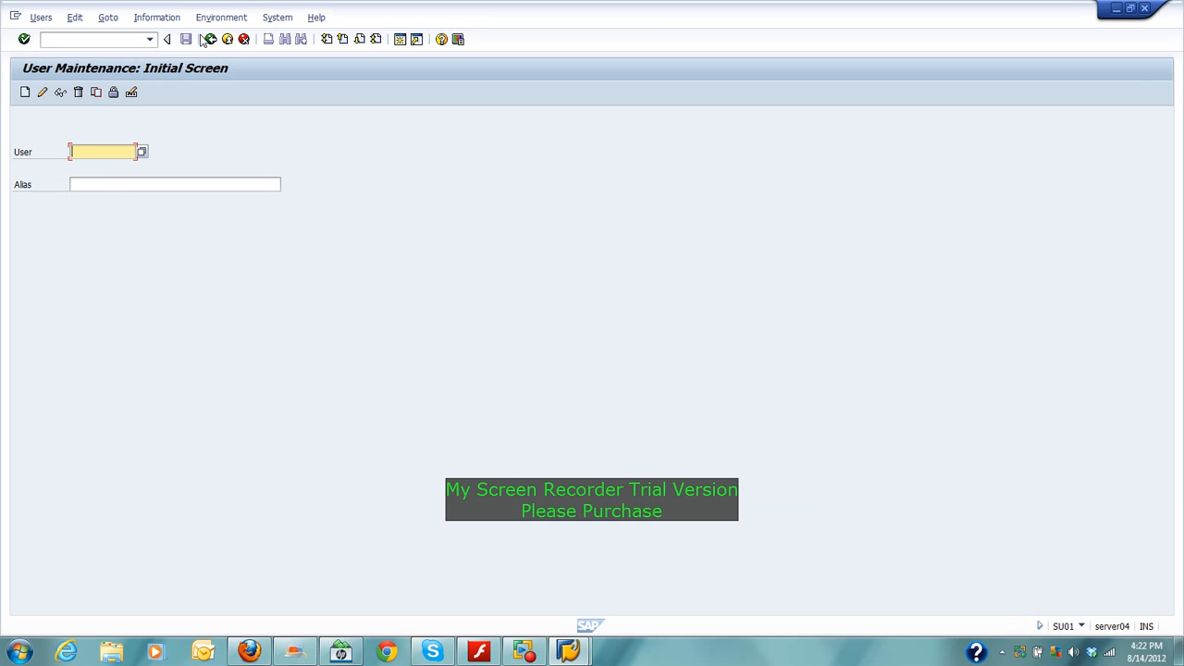
click(239, 18)
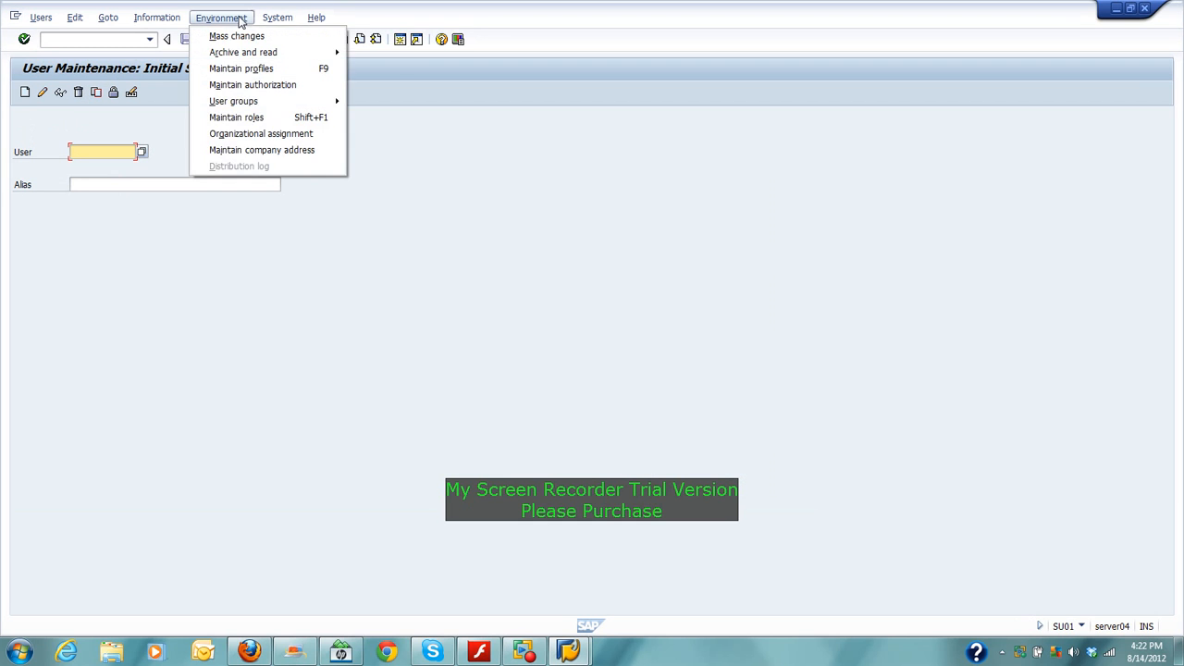
mouse_move(277, 20)
click(294, 216)
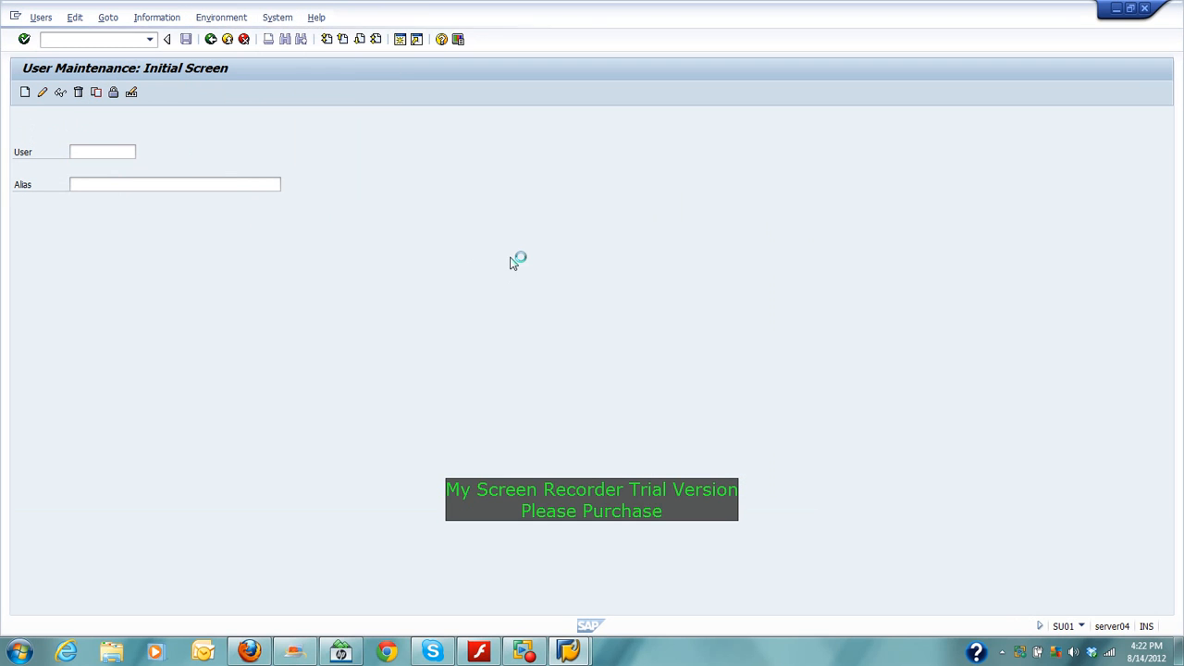
drag(299, 121, 601, 90)
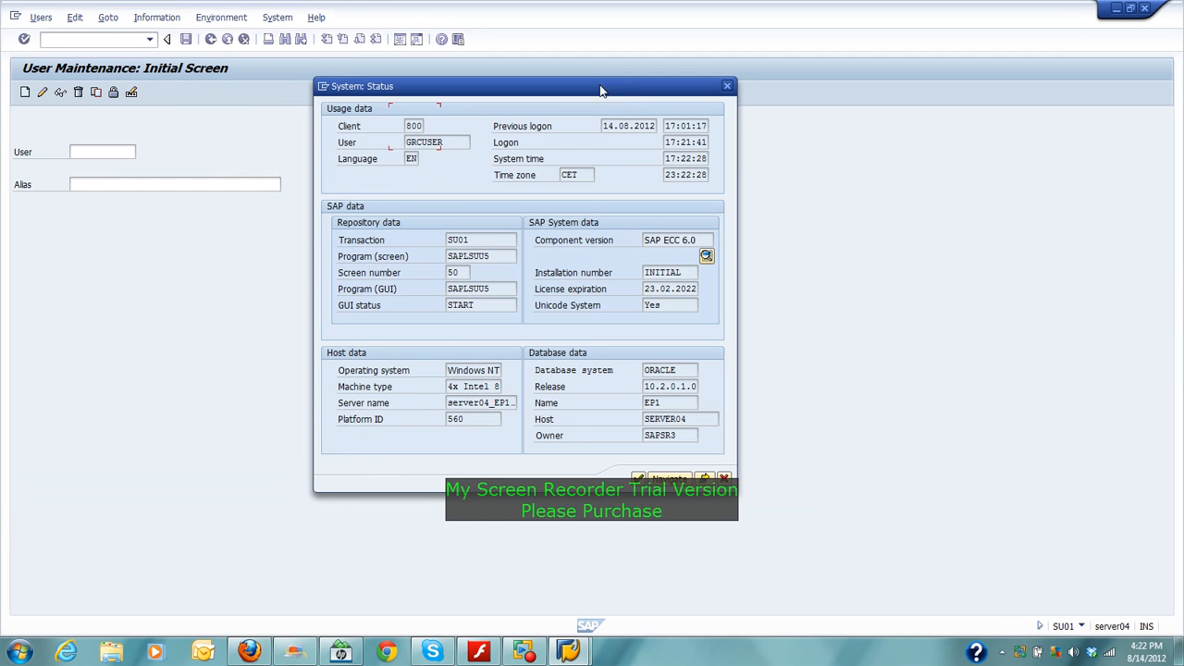
drag(485, 239, 448, 241)
click(448, 243)
click(728, 87)
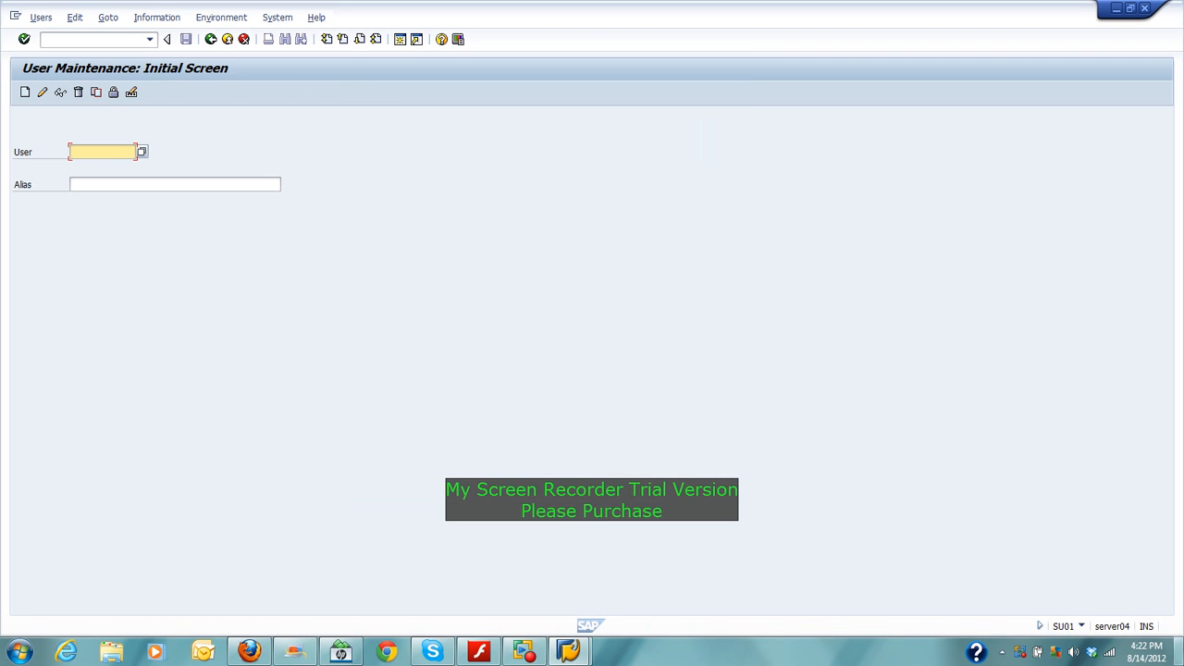
Step: Make the status bar display the client, and review the other session details it offers
click(1082, 628)
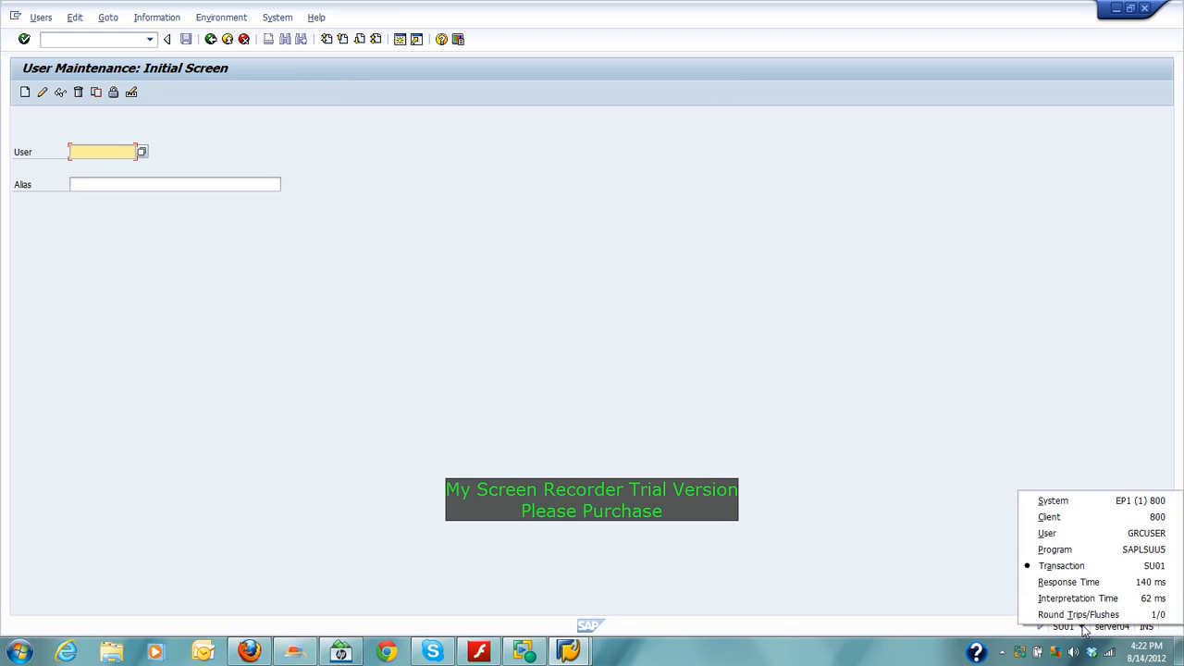
click(1027, 518)
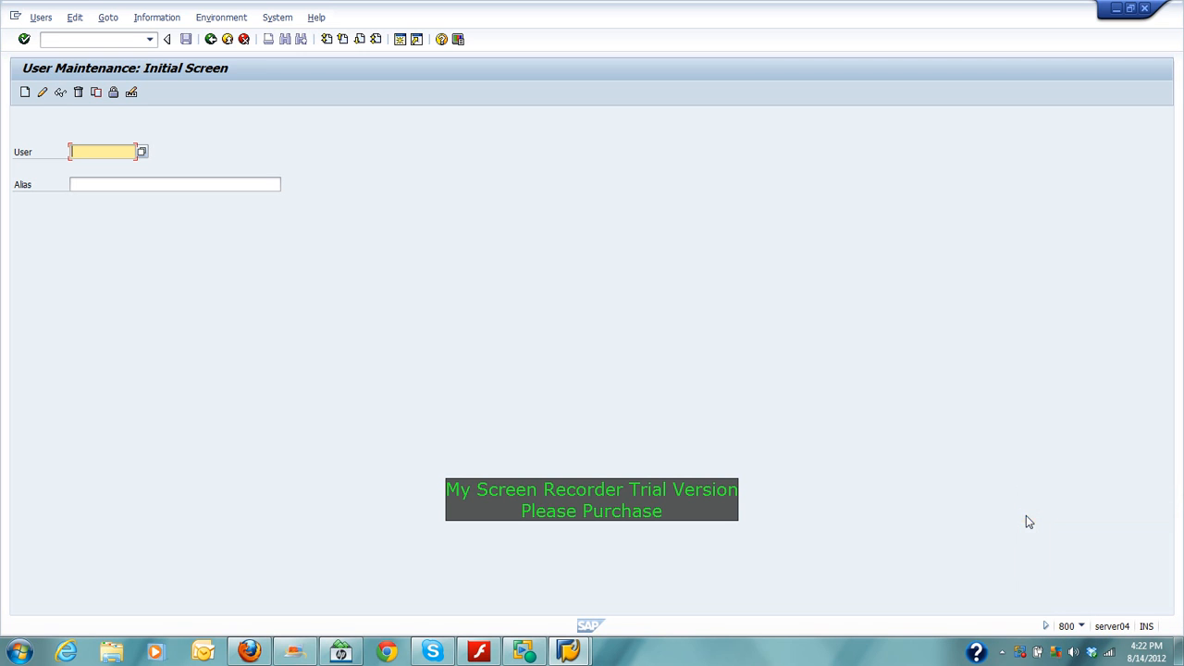
click(1083, 627)
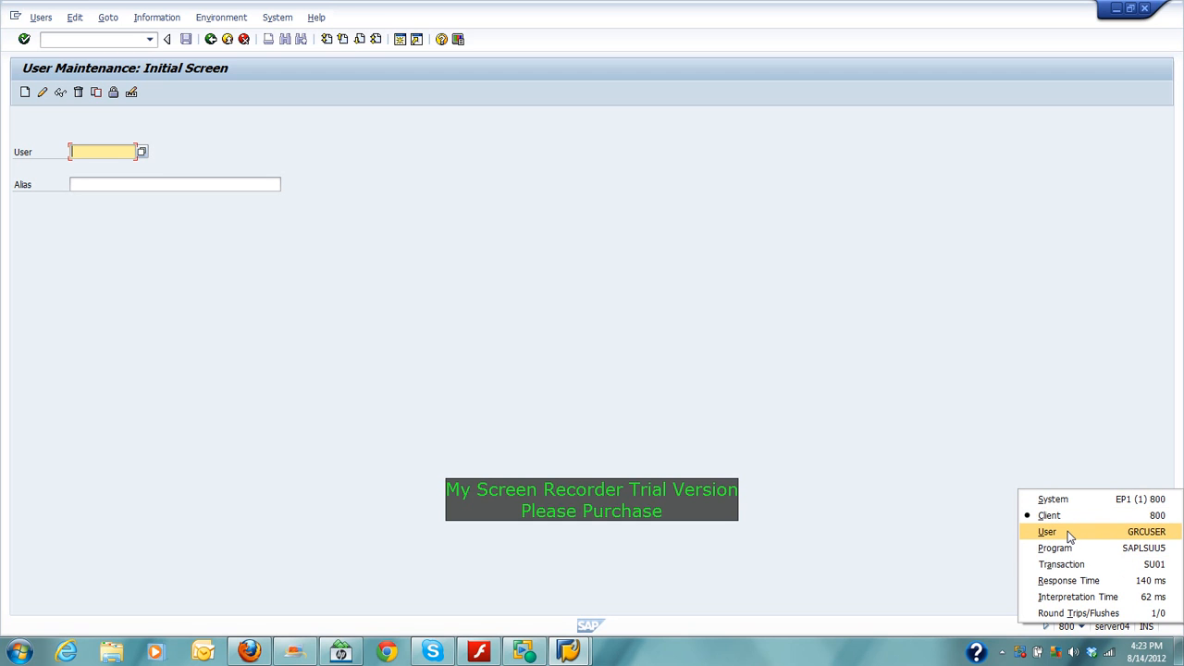
click(918, 329)
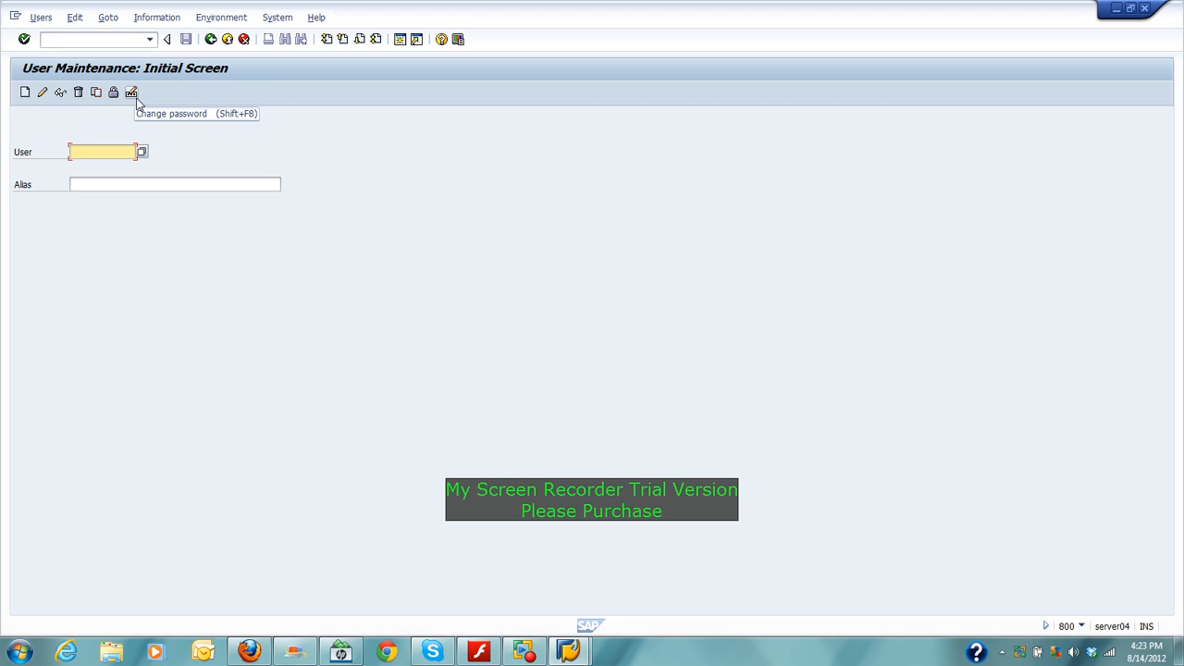
Step: Open transaction SU10 for mass user maintenance
click(140, 39)
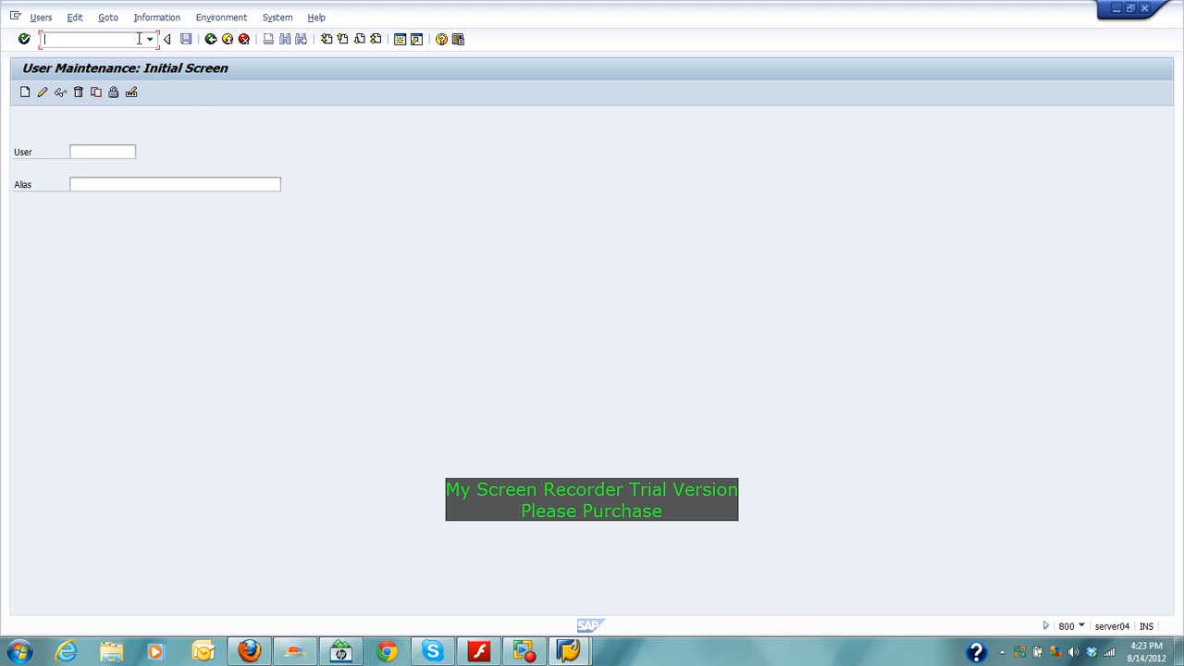
text(/nsu10)
key(Return)
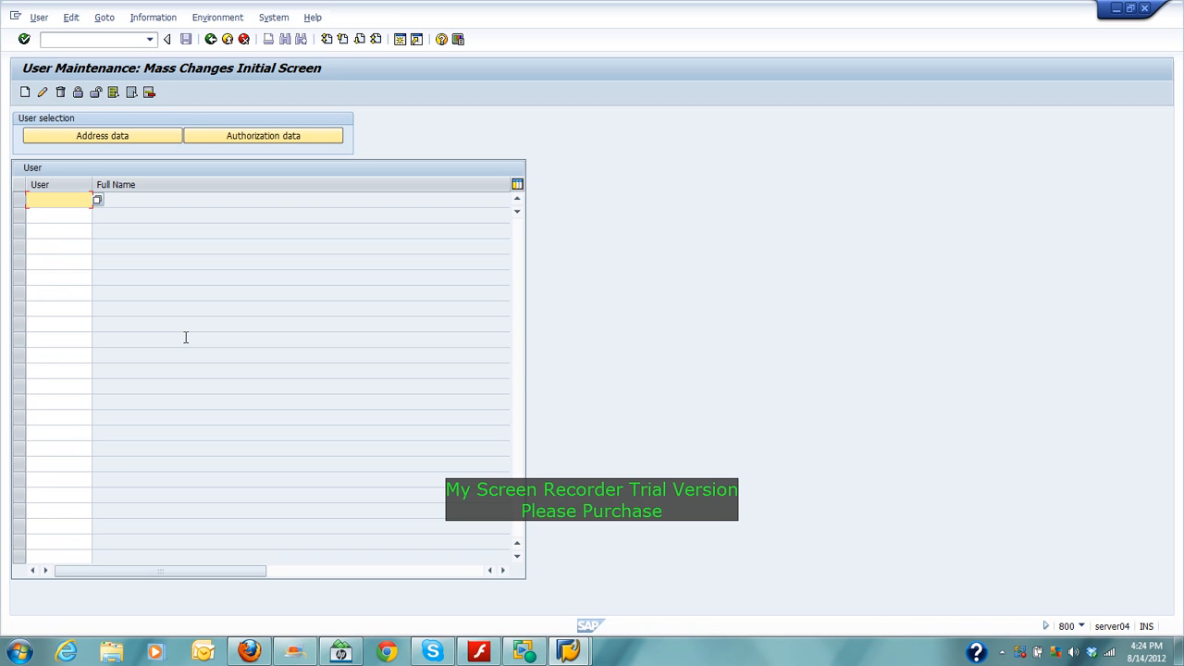
Step: Open transaction PFCG for role maintenance
click(73, 38)
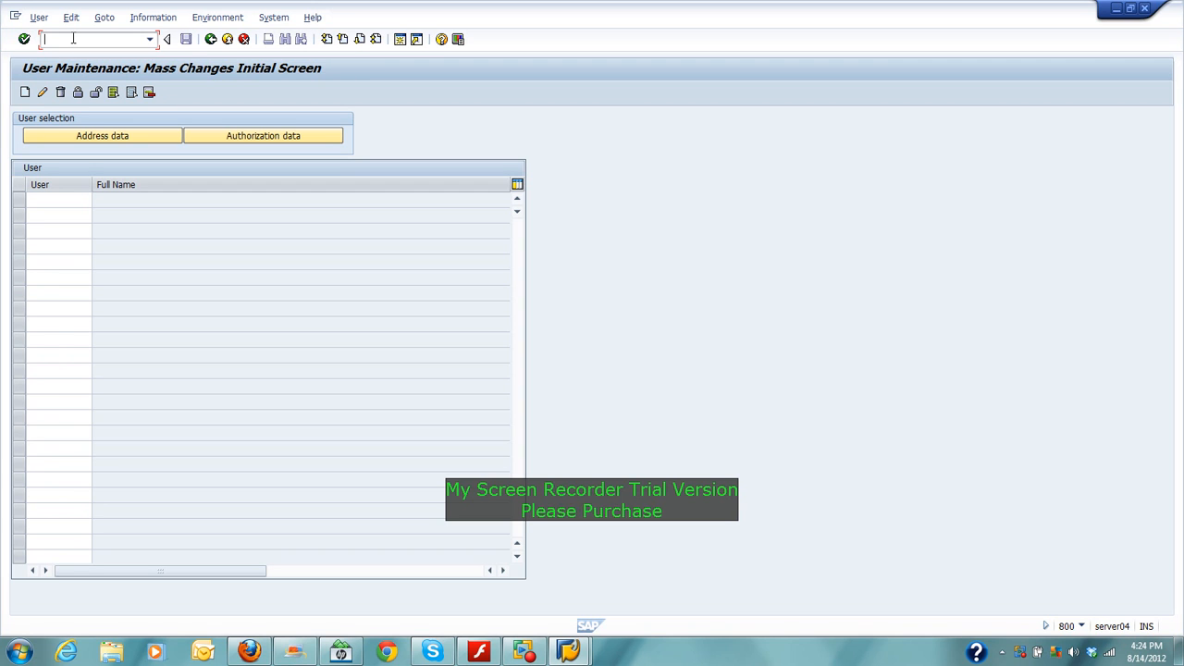
text(/npfcg)
click(24, 39)
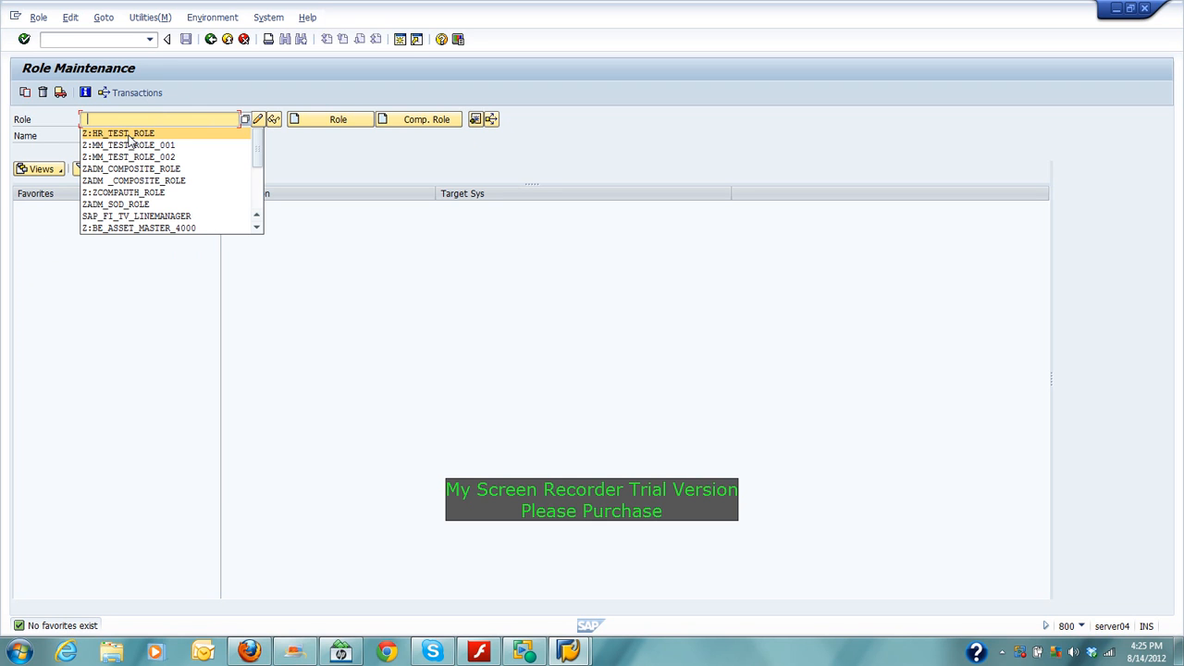
Step: Choose the role Z:HR_TEST_ROLE and add it to the role favorites
click(118, 133)
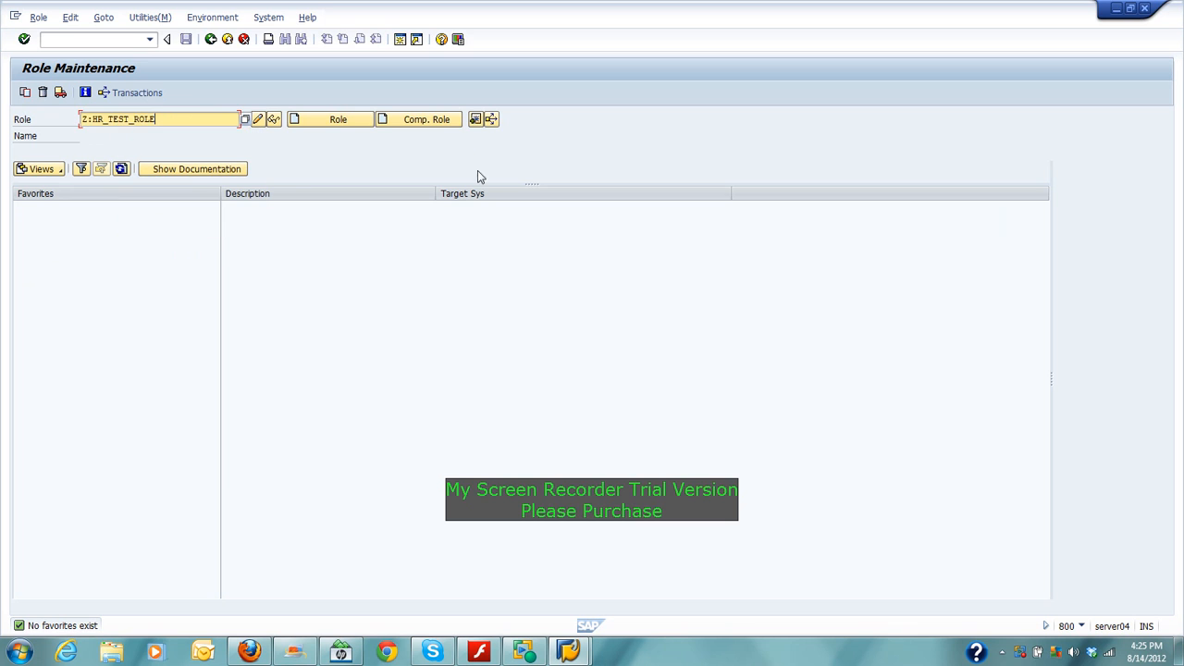
click(474, 121)
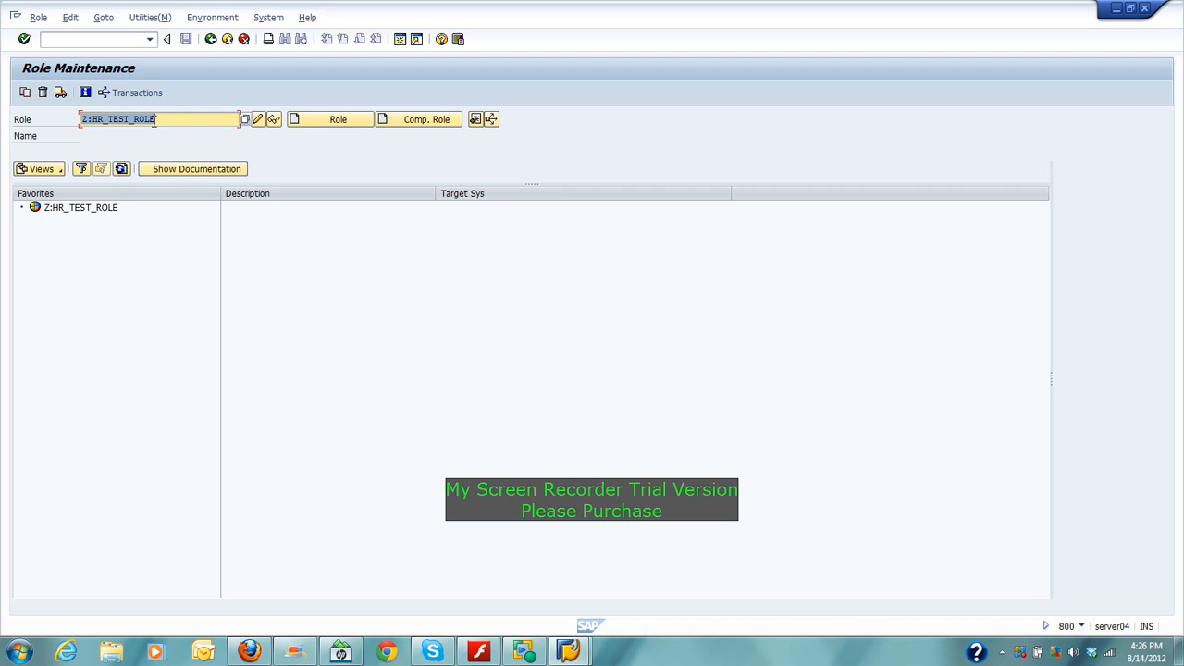
key(Home)
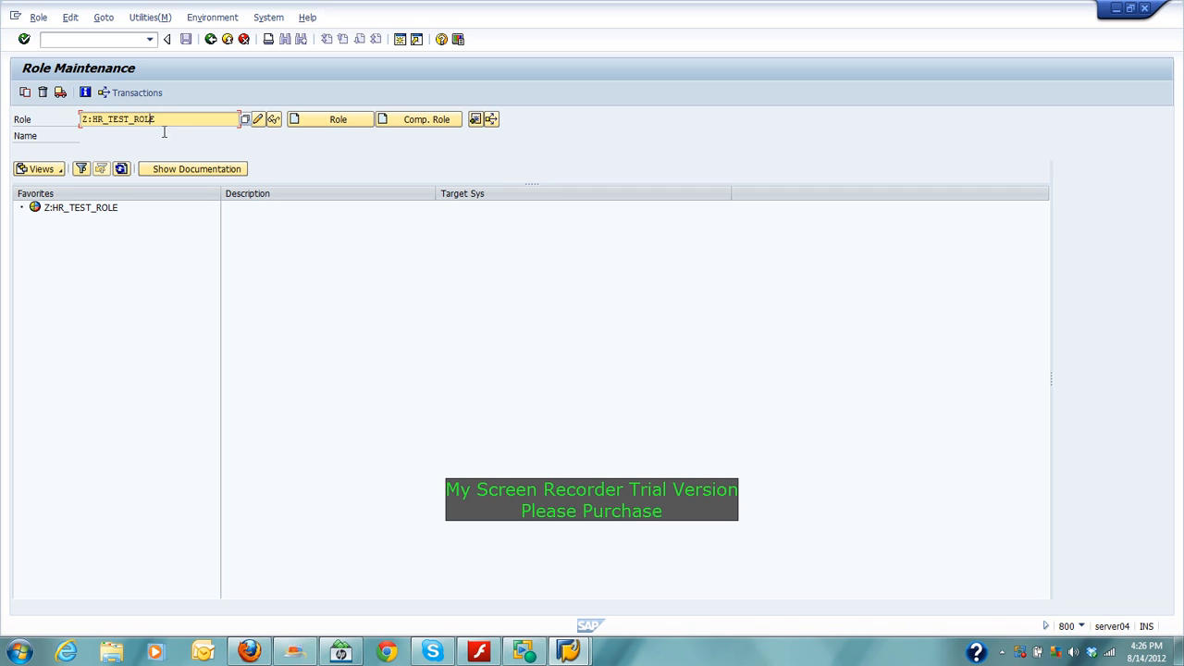
Step: Open transaction SU24 to maintain the assignments of authorization objects
click(119, 43)
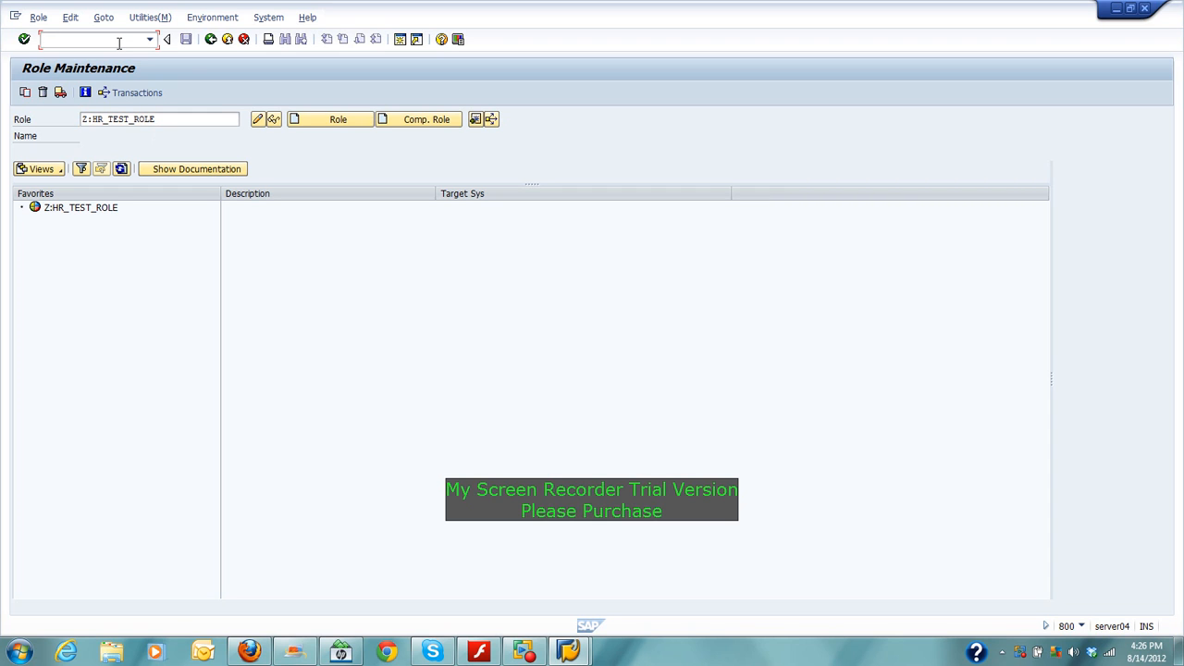
text(SU24)
key(BackSpace)
key(BackSpace)
key(BackSpace)
key(BackSpace)
text(/nsu24)
key(Return)
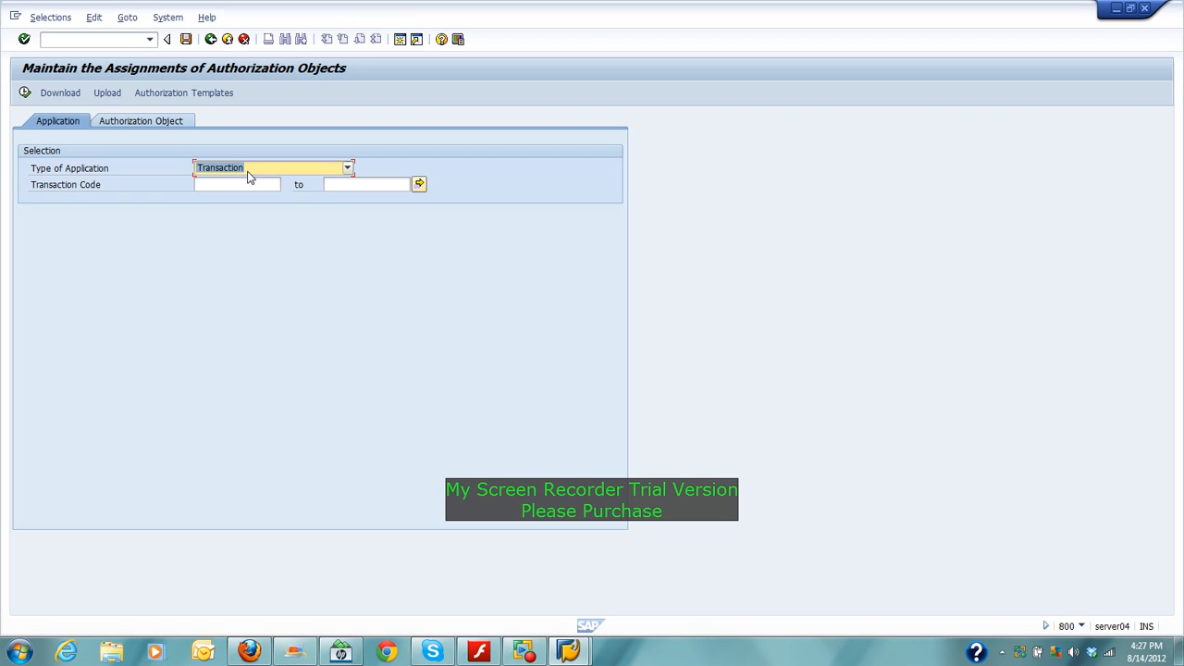
Step: Display the authorization objects assigned to transaction code SU01
click(246, 184)
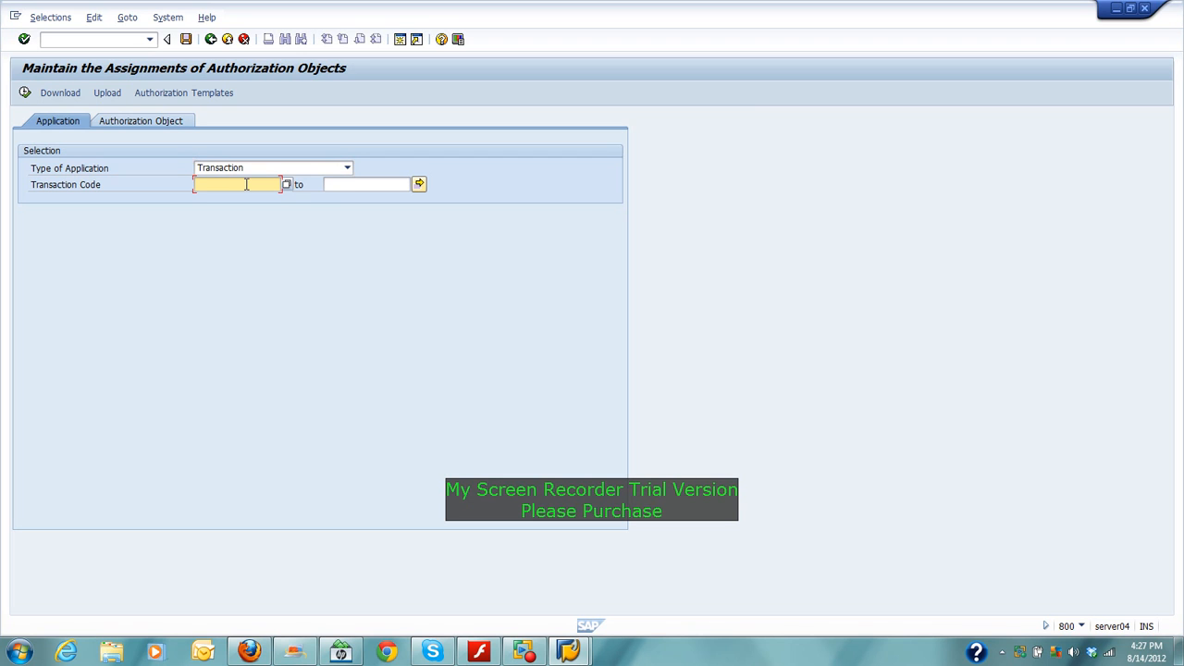
text(su01)
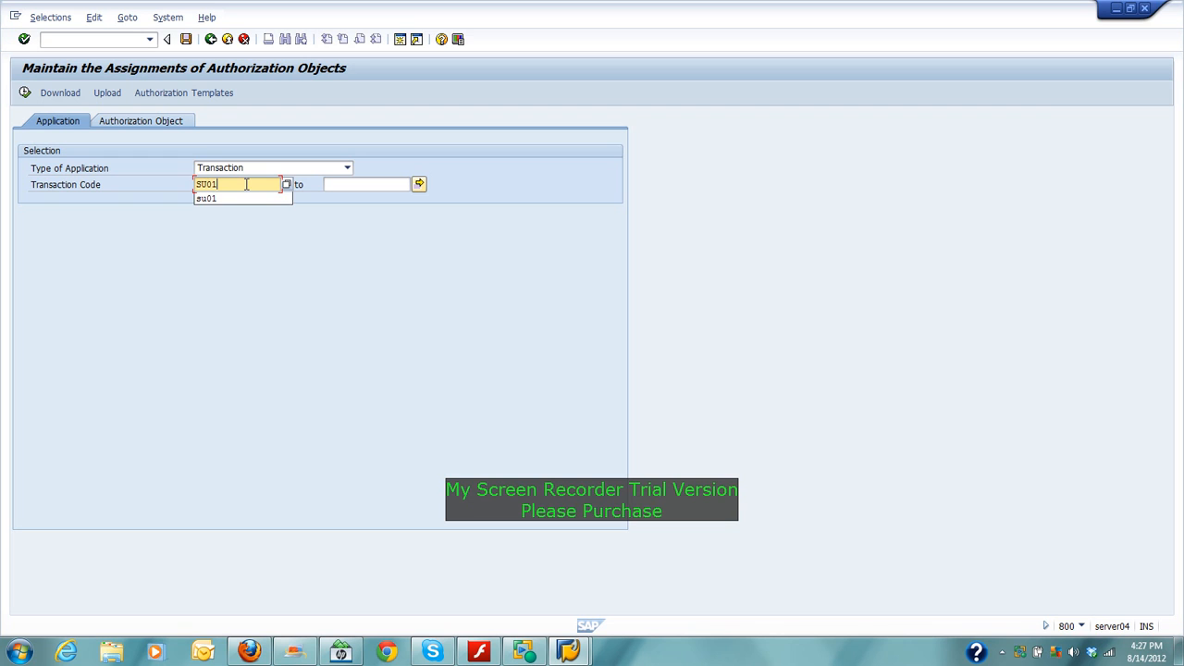
click(197, 198)
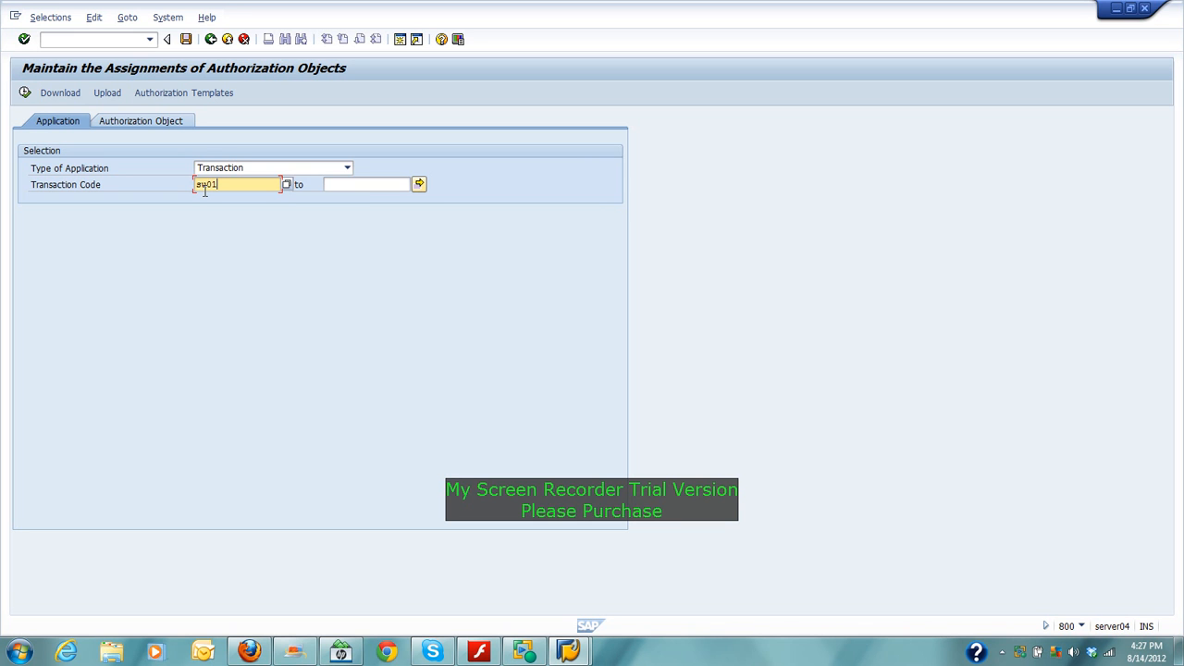
click(24, 93)
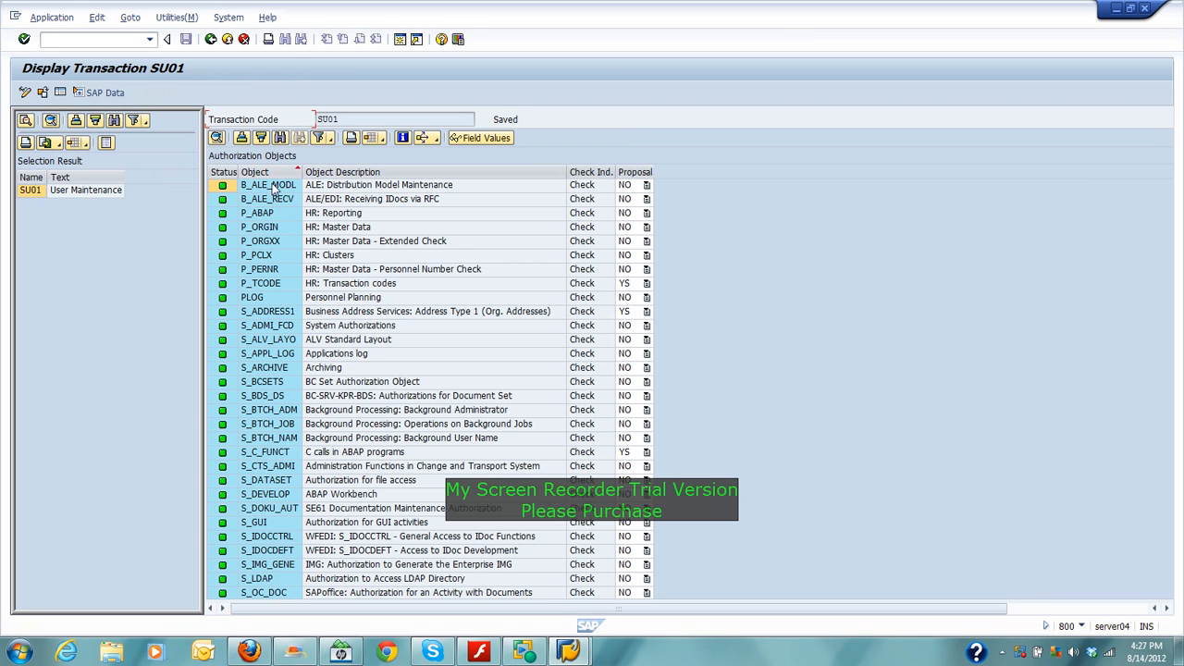
Step: Display the default authorization values of the P_TCODE object
scroll(272, 523, right, 2)
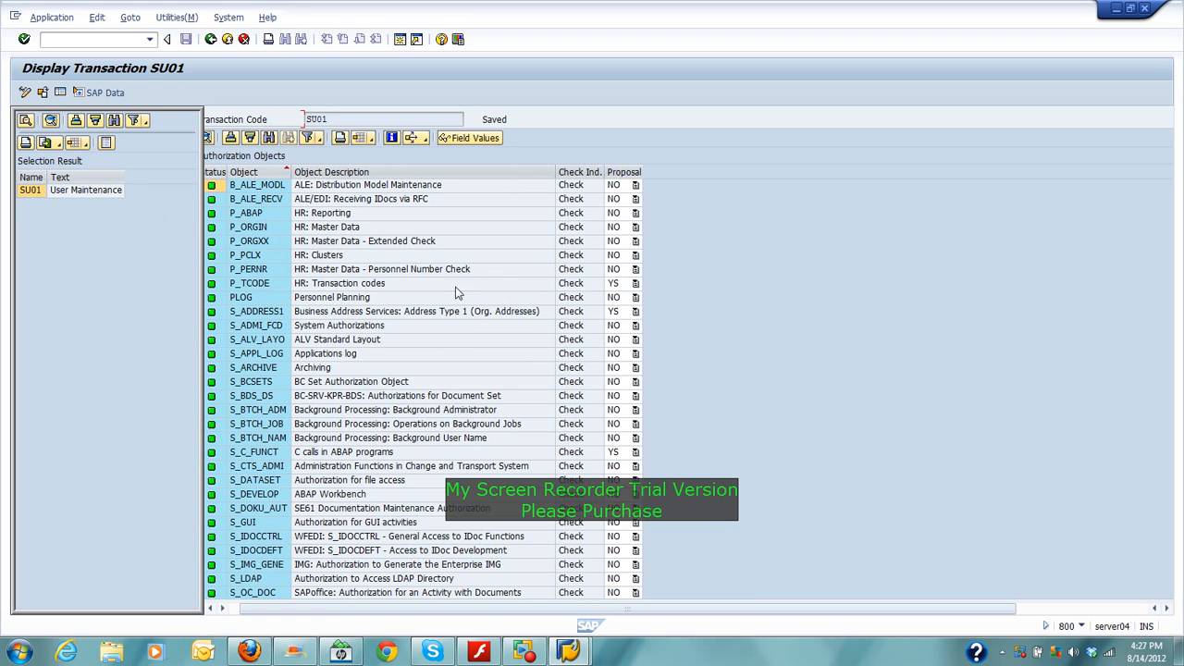
click(220, 287)
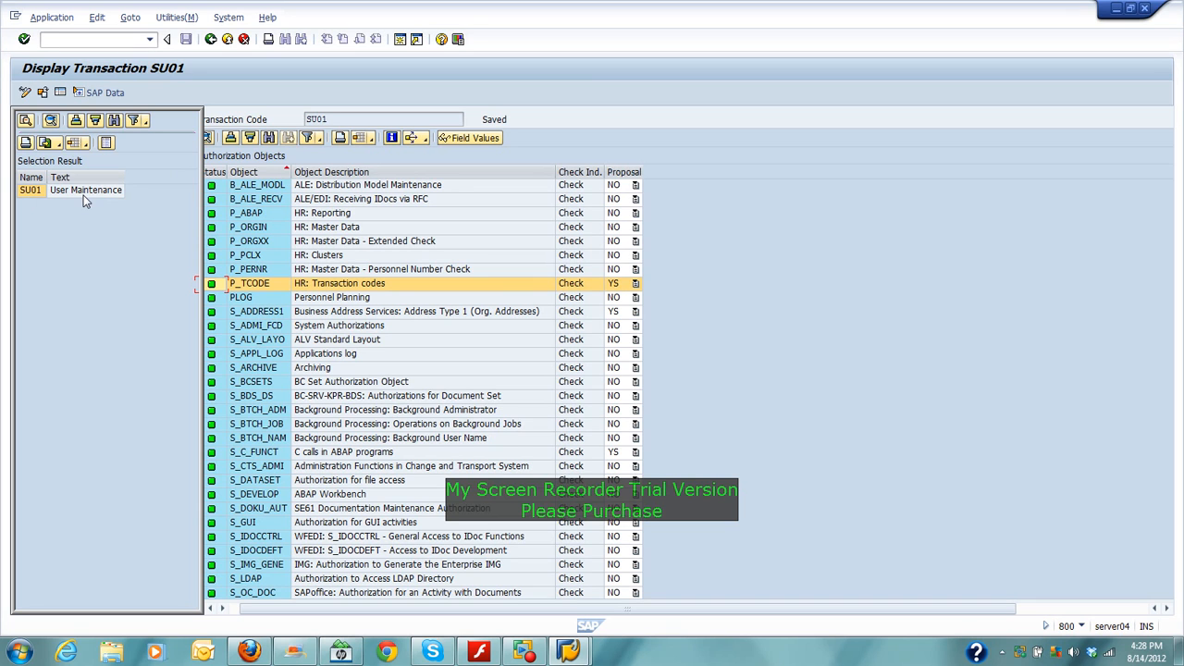
double_click(264, 285)
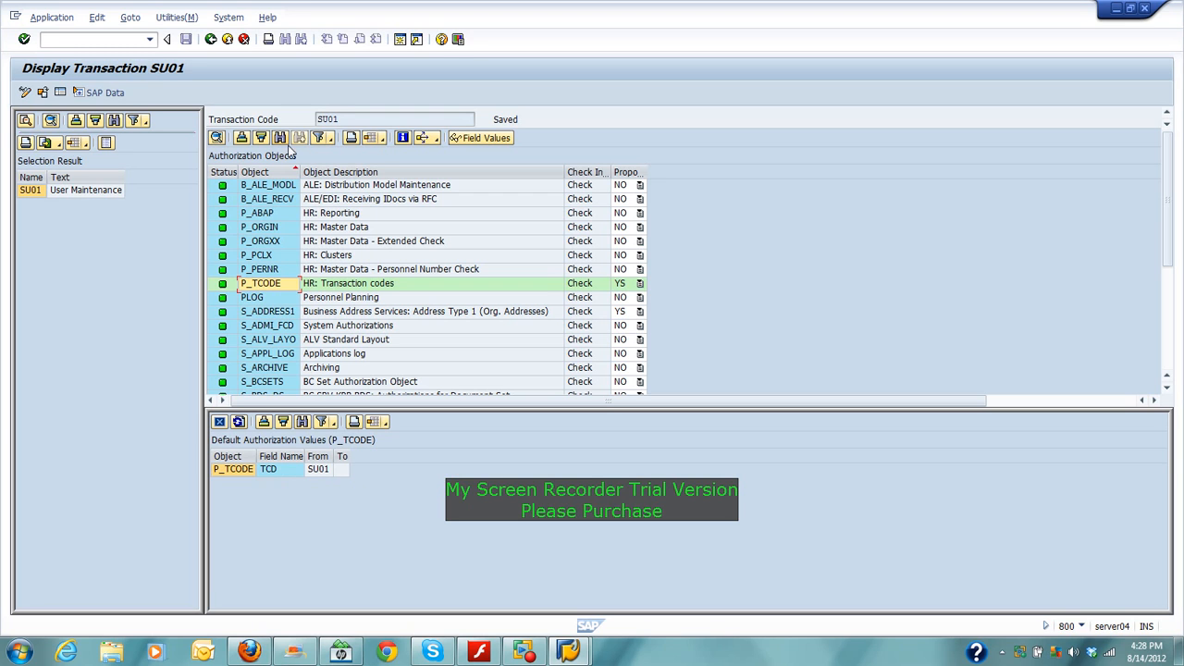
click(329, 138)
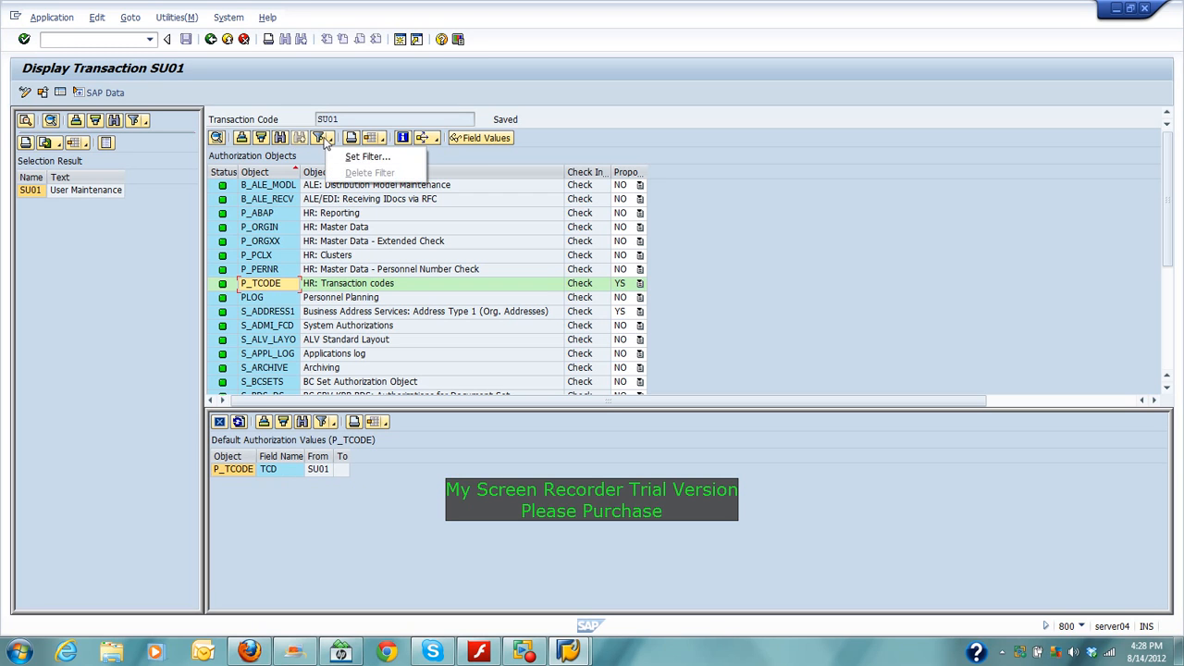
click(335, 156)
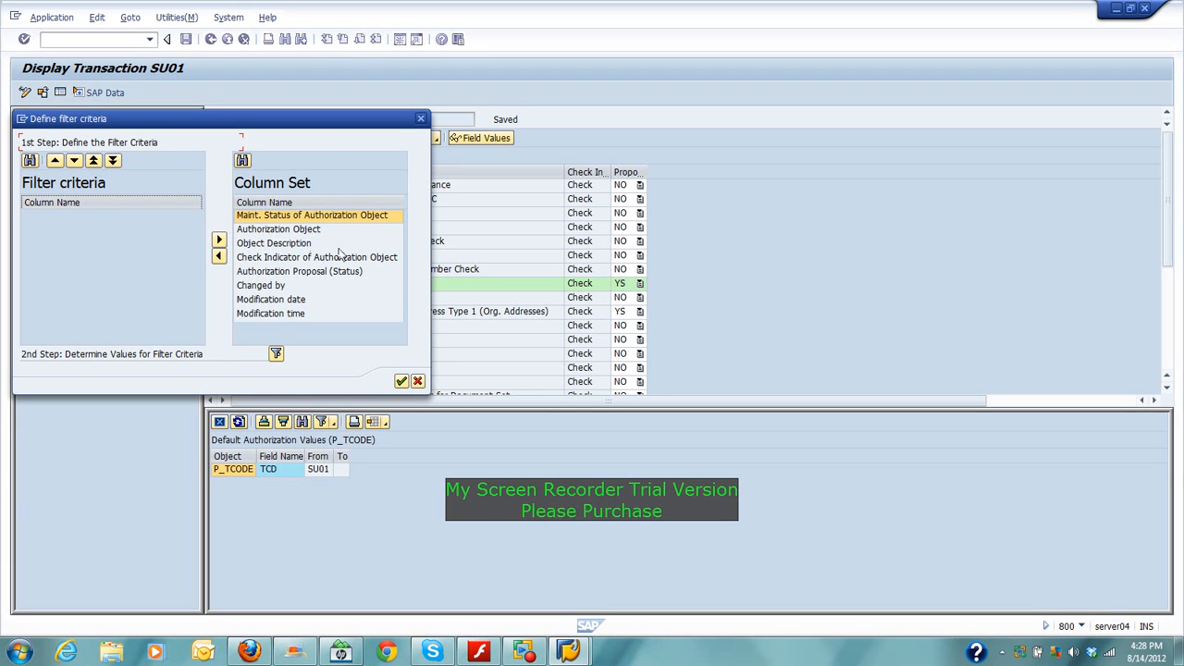
click(402, 382)
Step: Filter the authorization objects to proposal status YS and display the default authorization values of S_ADDRESS1
click(630, 171)
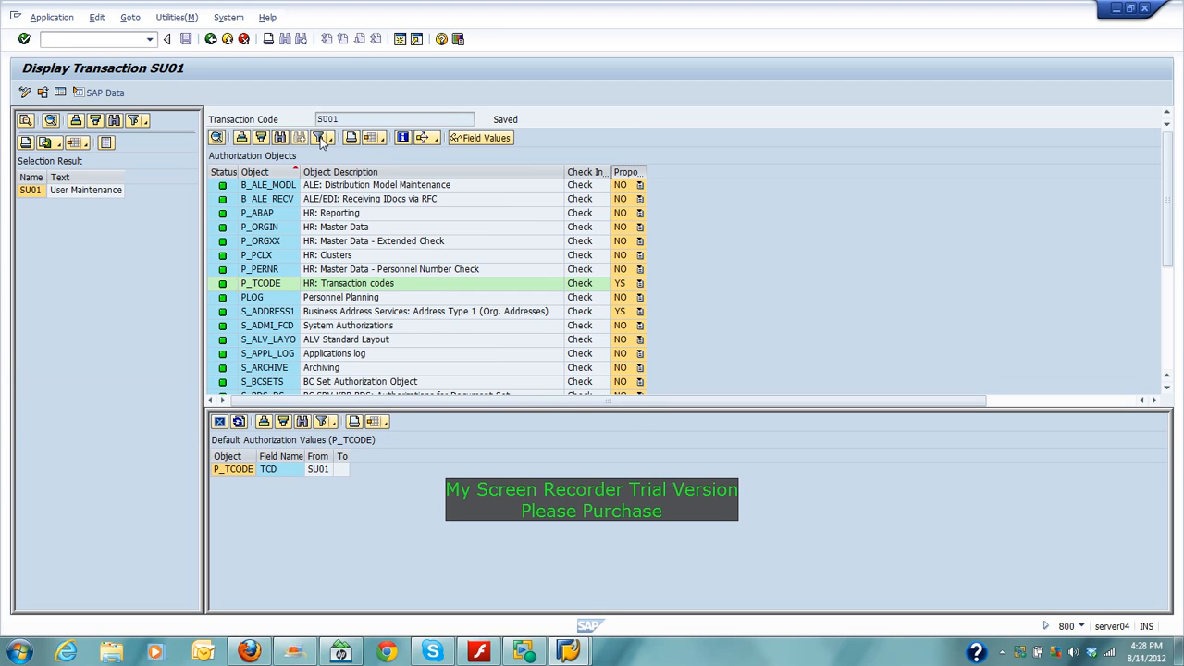
click(318, 139)
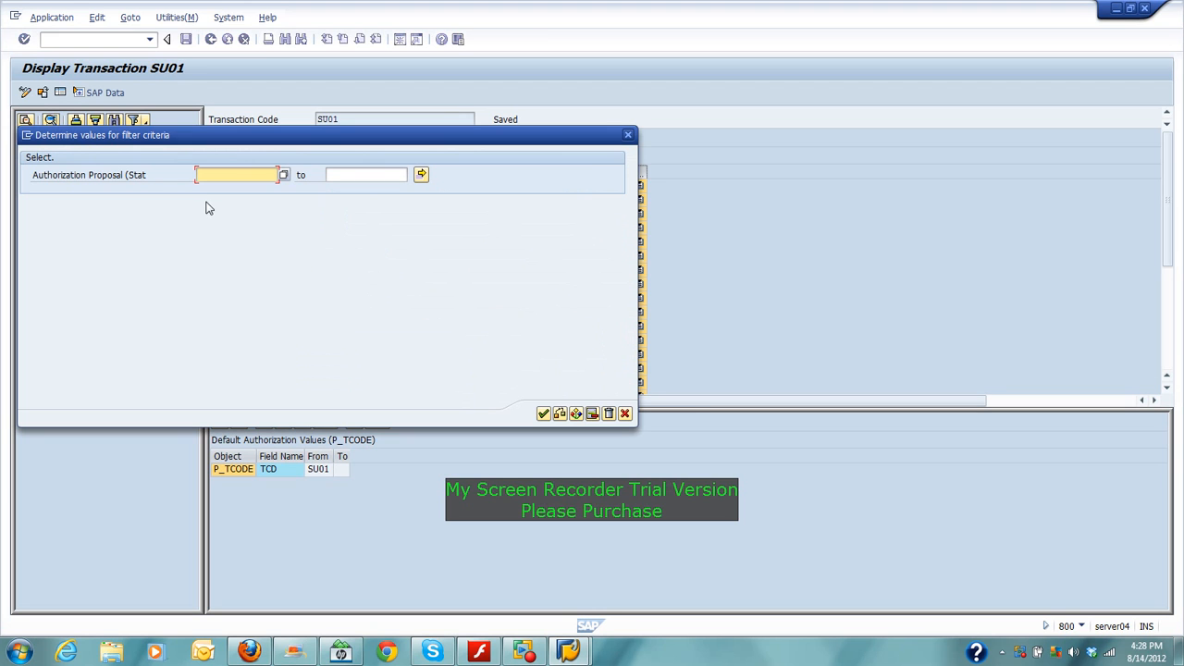
click(284, 173)
click(29, 237)
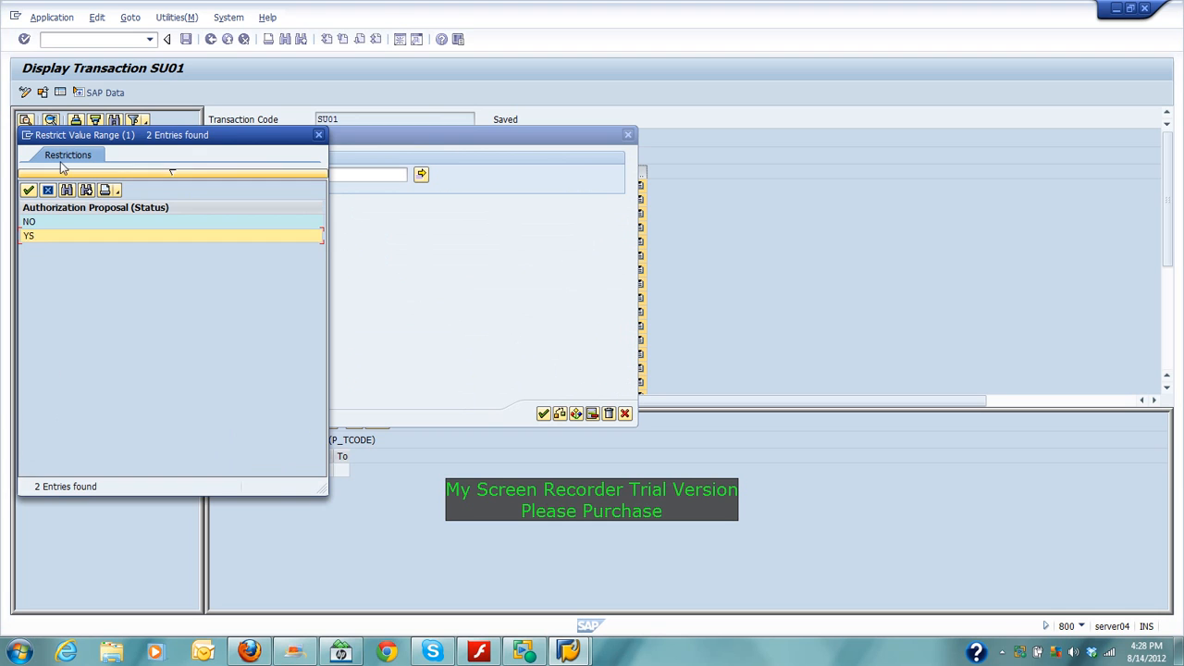
click(28, 189)
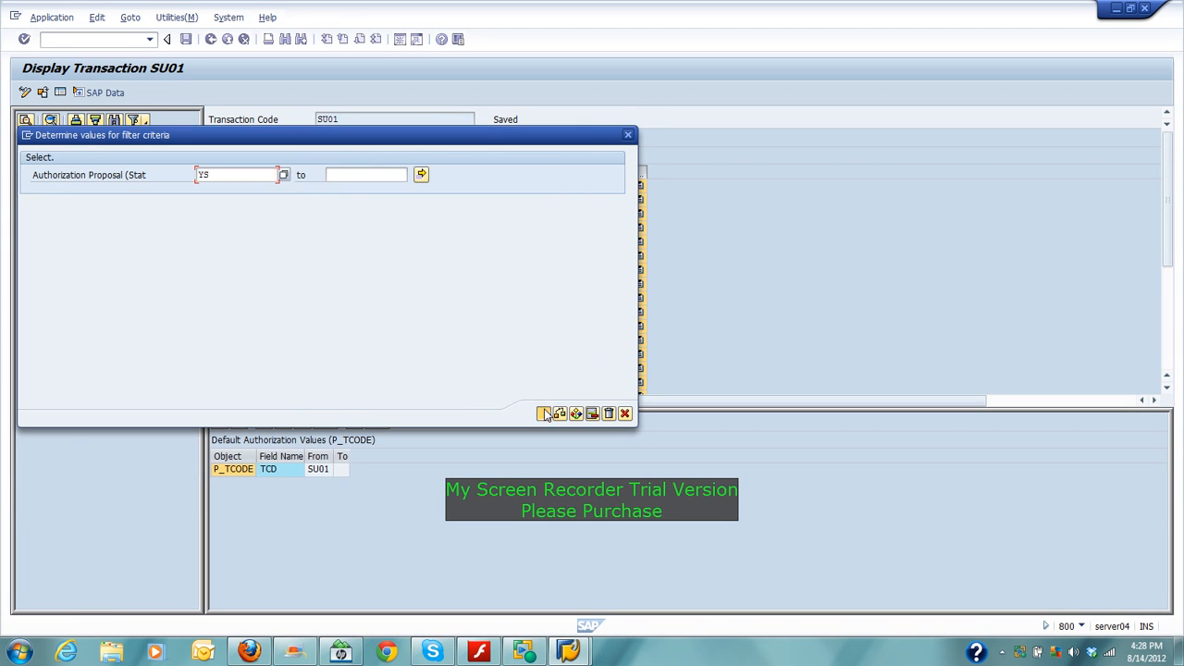
click(543, 413)
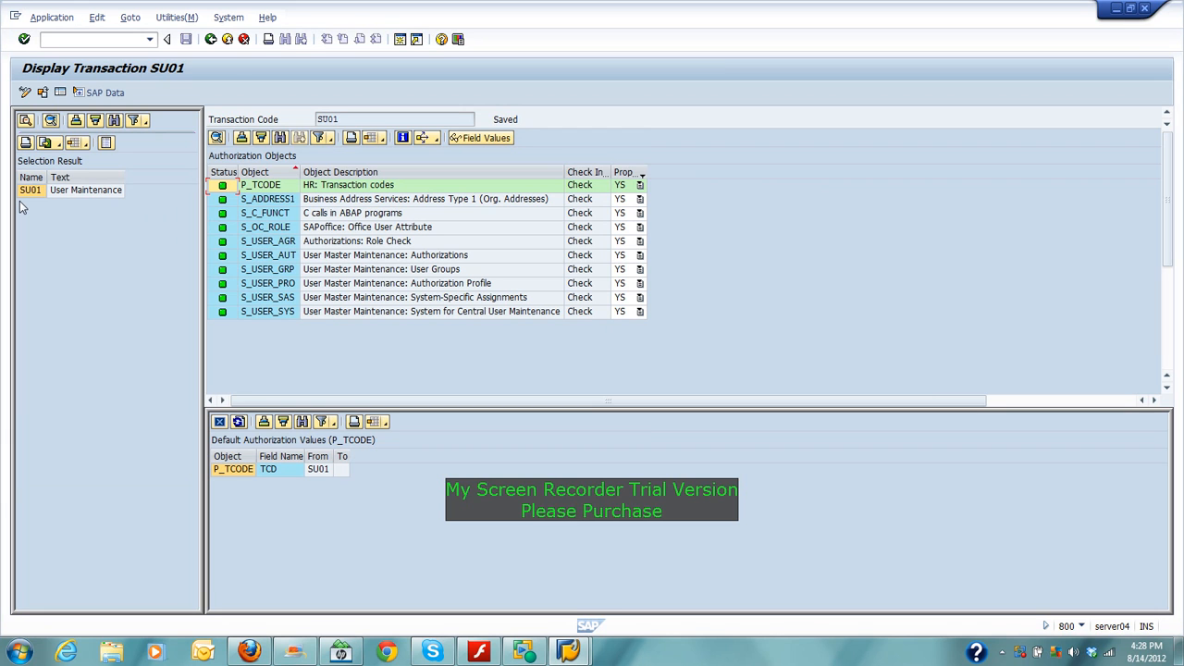
click(262, 201)
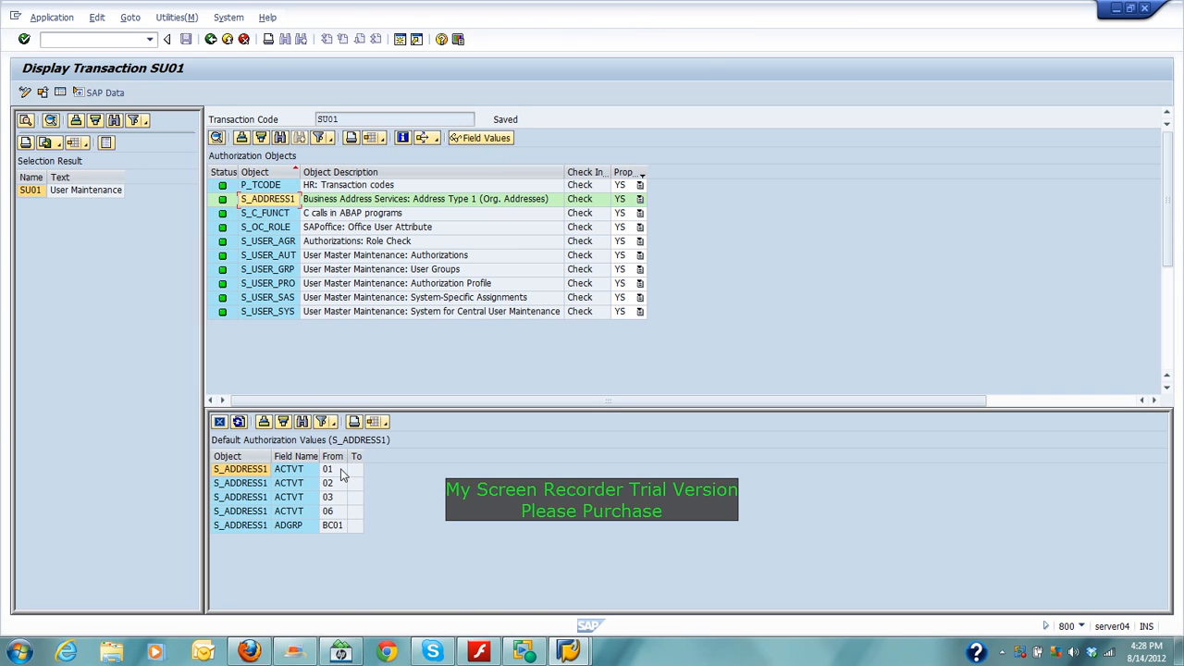
Step: Open transaction SU25 for the profile generator upgrade and first installation
click(106, 46)
text(/nsu25)
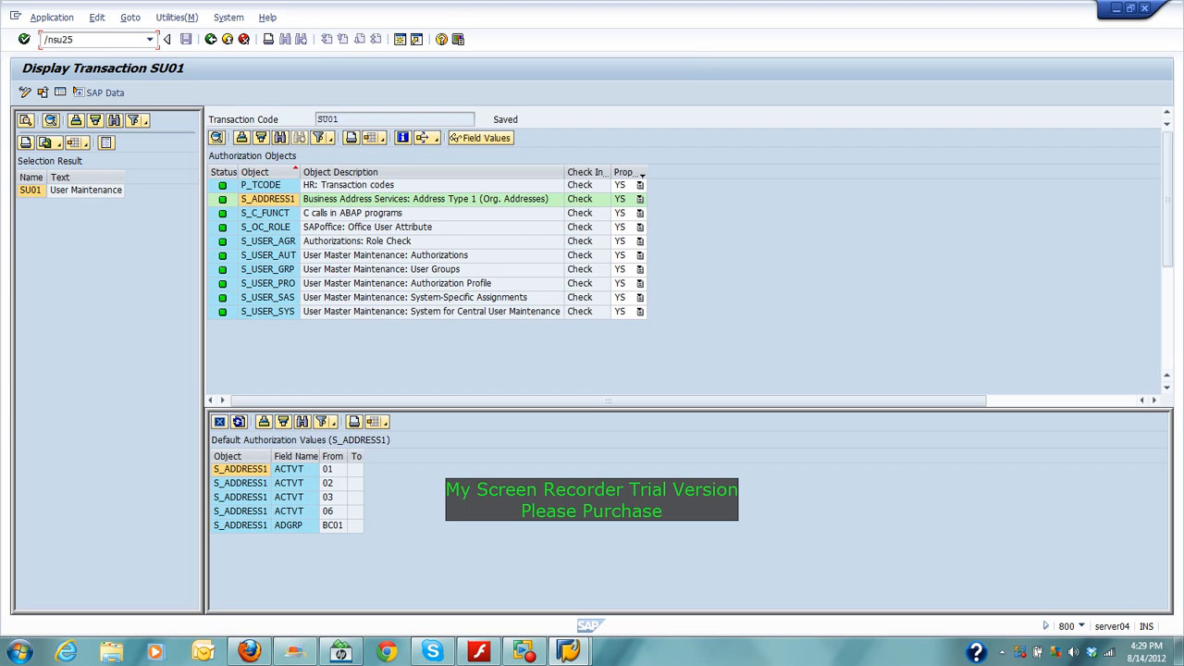
key(Return)
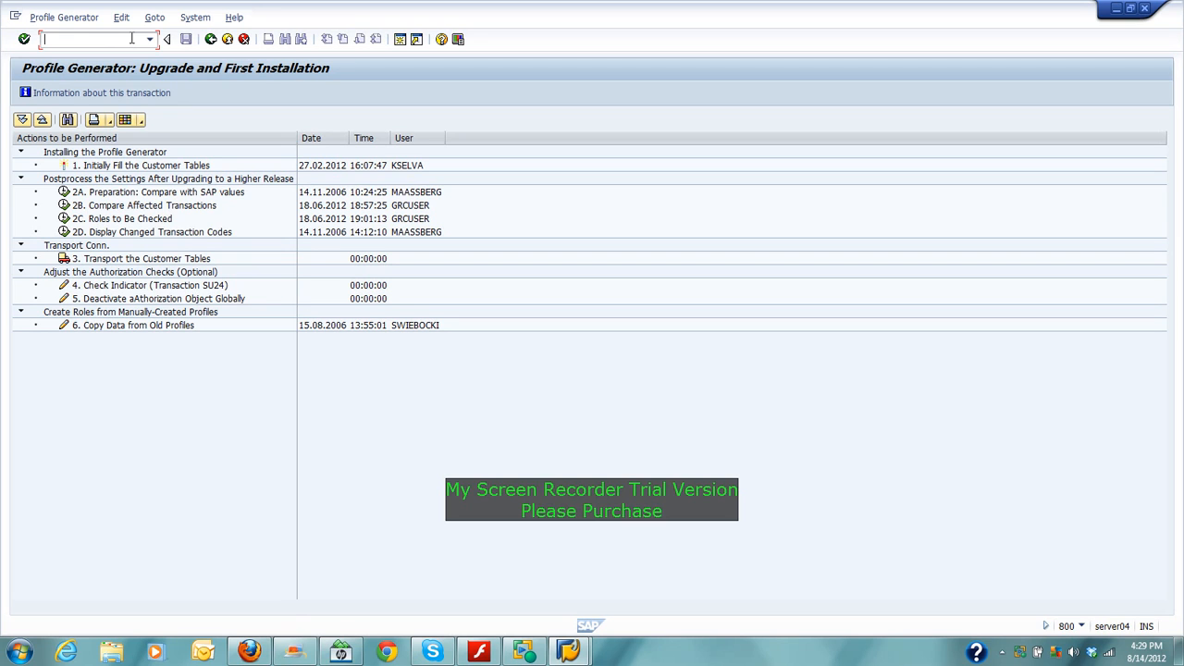
Step: Open transaction SUIM for the User Information System
text(swim)
key(Return)
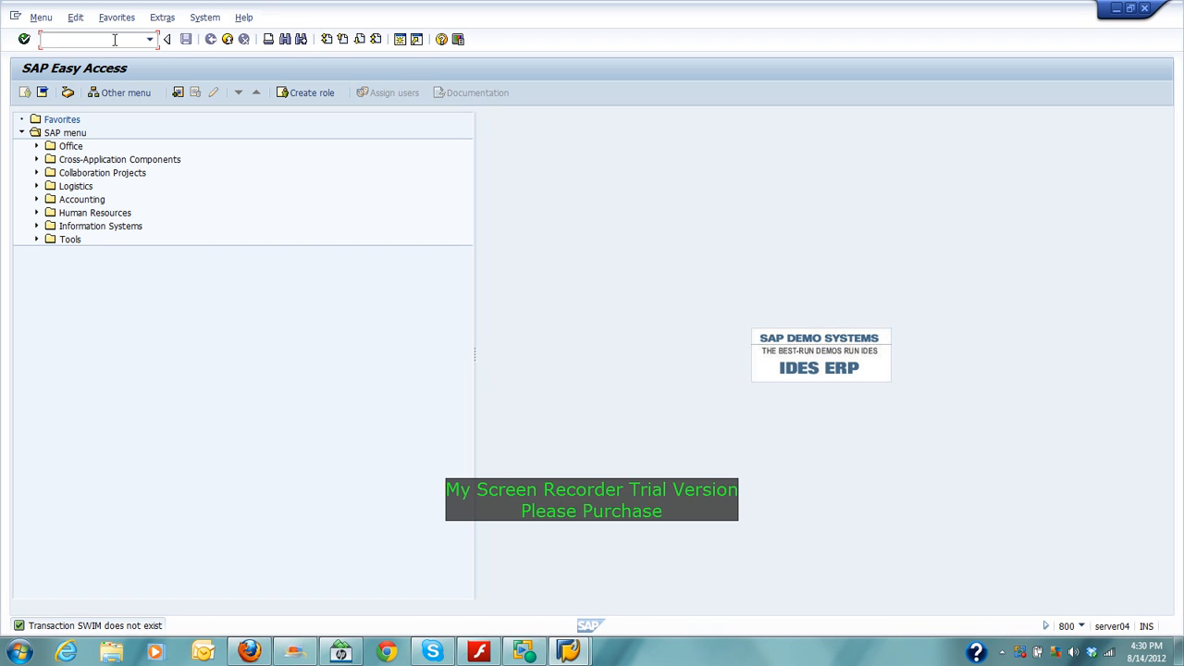
text(/nsuim,)
key(Return)
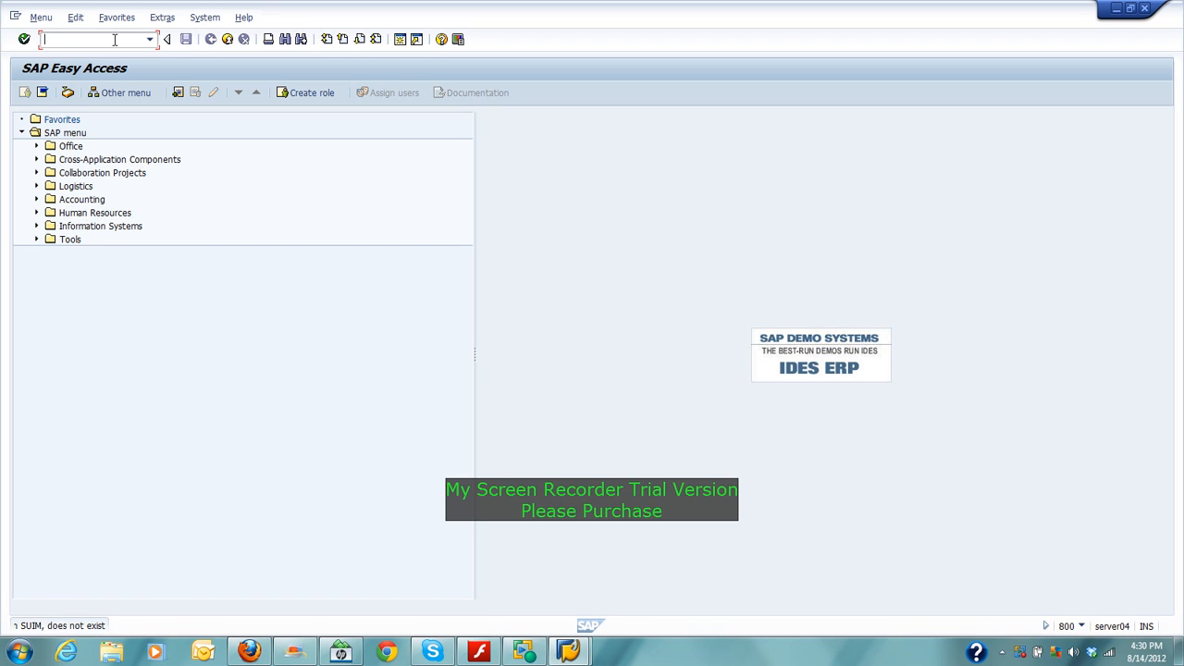
text(/nsuim)
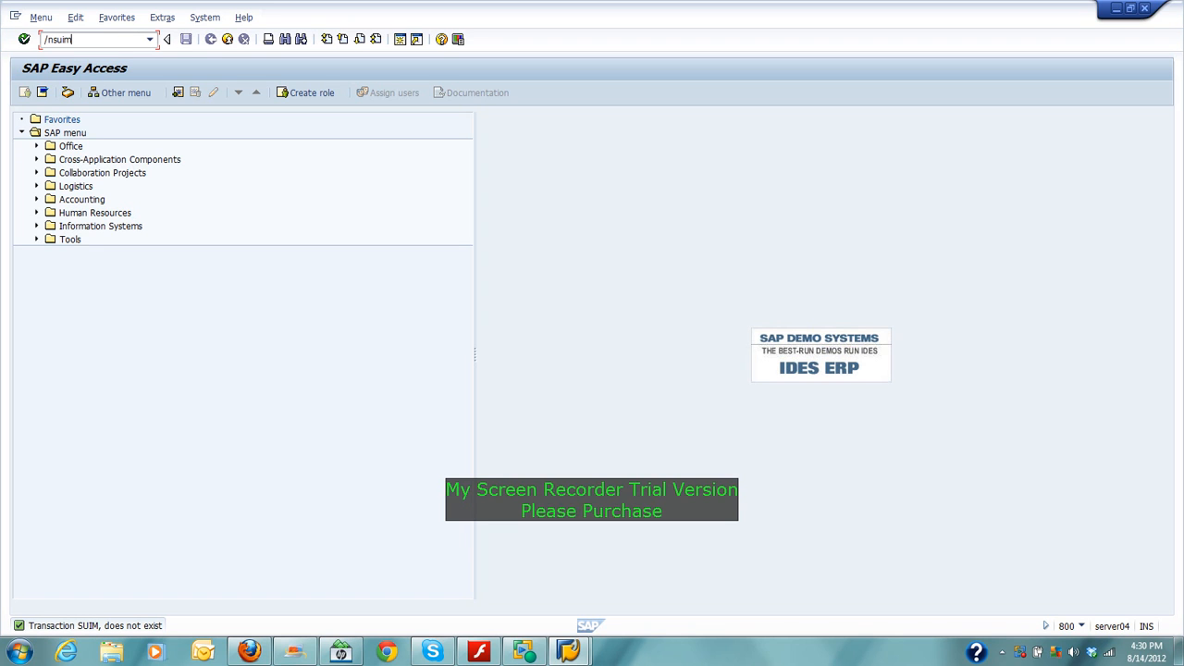
key(Return)
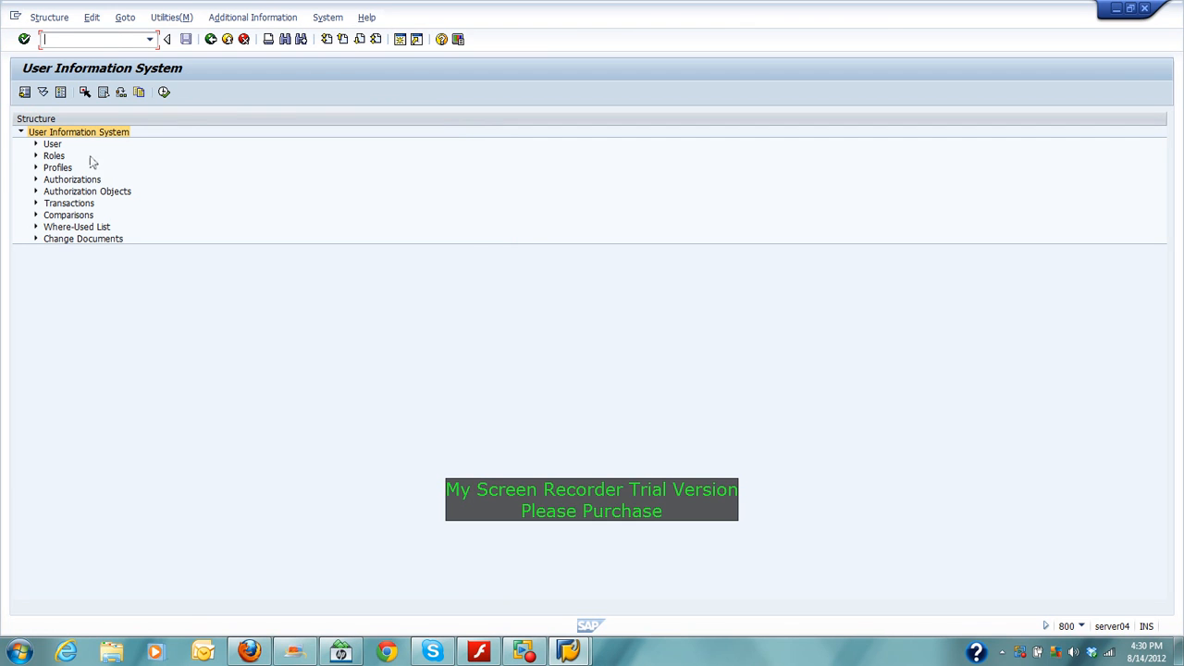
Step: Expand the User, Roles and Profiles nodes, plus Cross-System Information and Users by Complex Selection Criteria under User
click(36, 146)
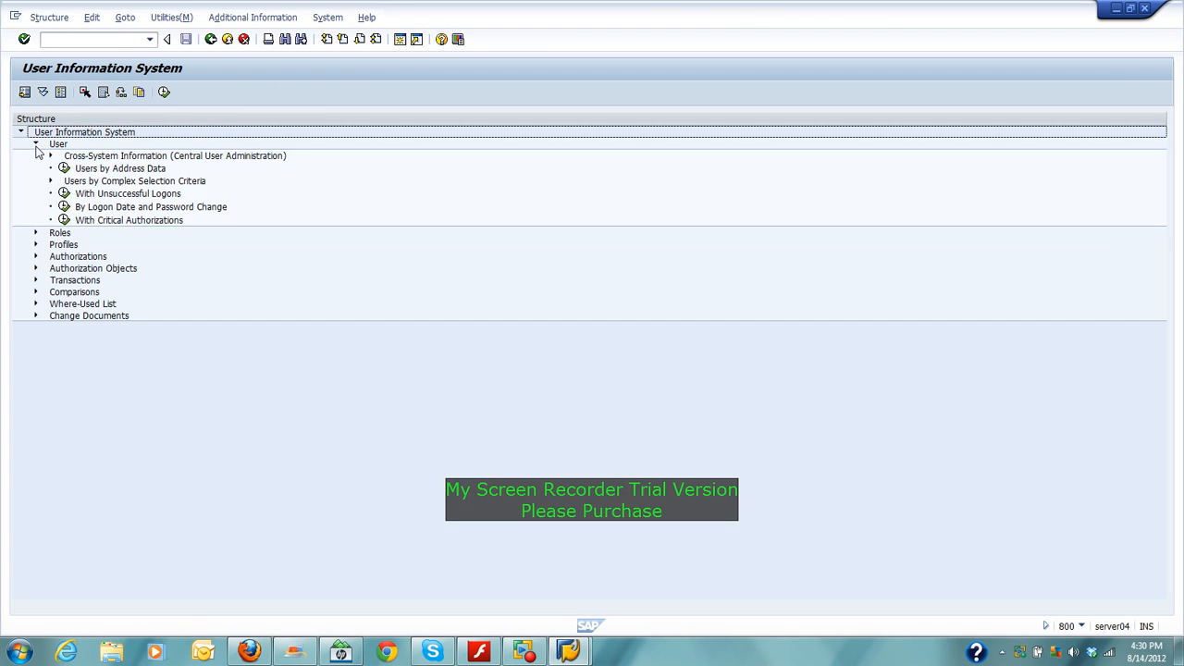
click(36, 233)
click(36, 364)
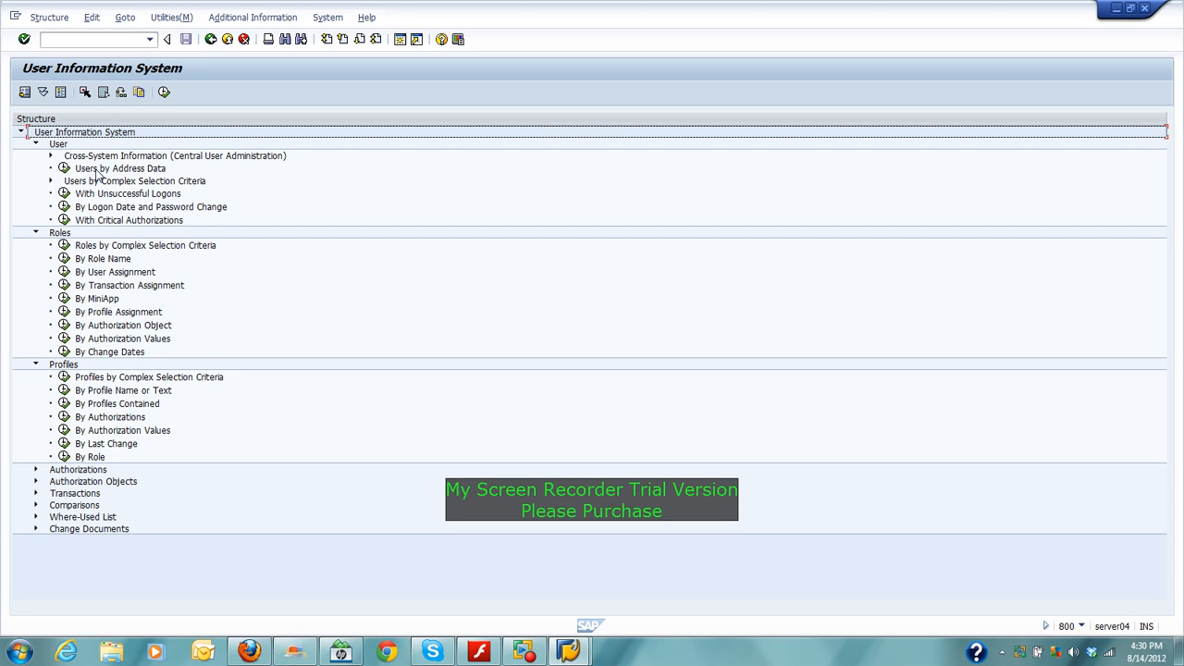
click(51, 156)
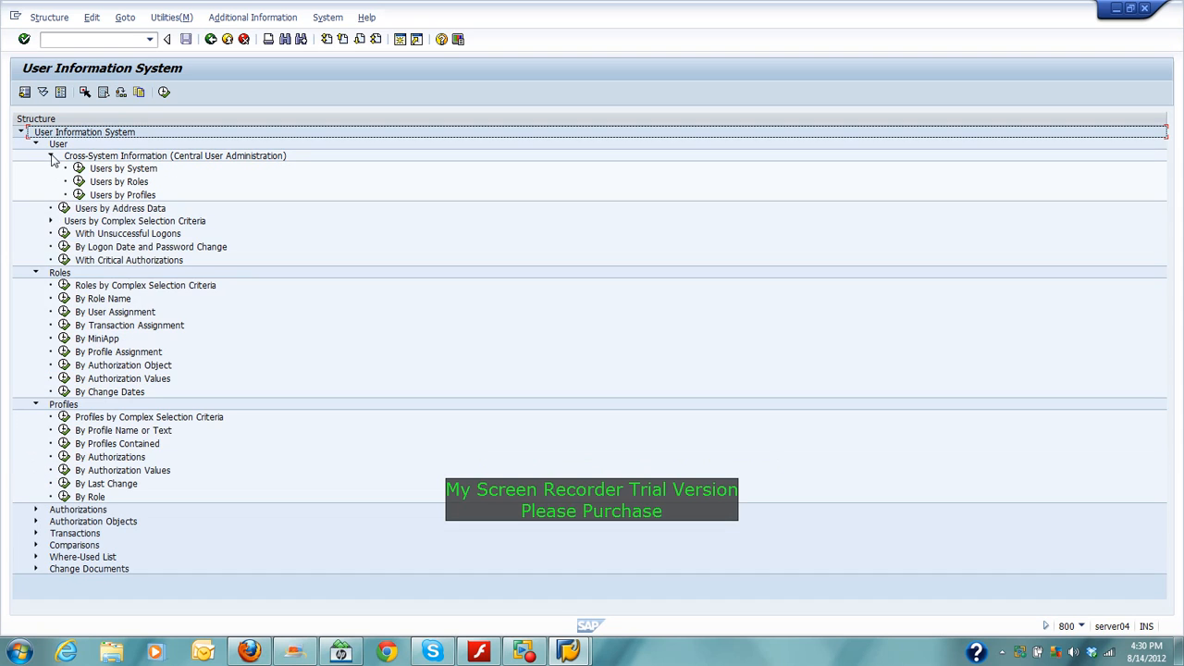
click(50, 221)
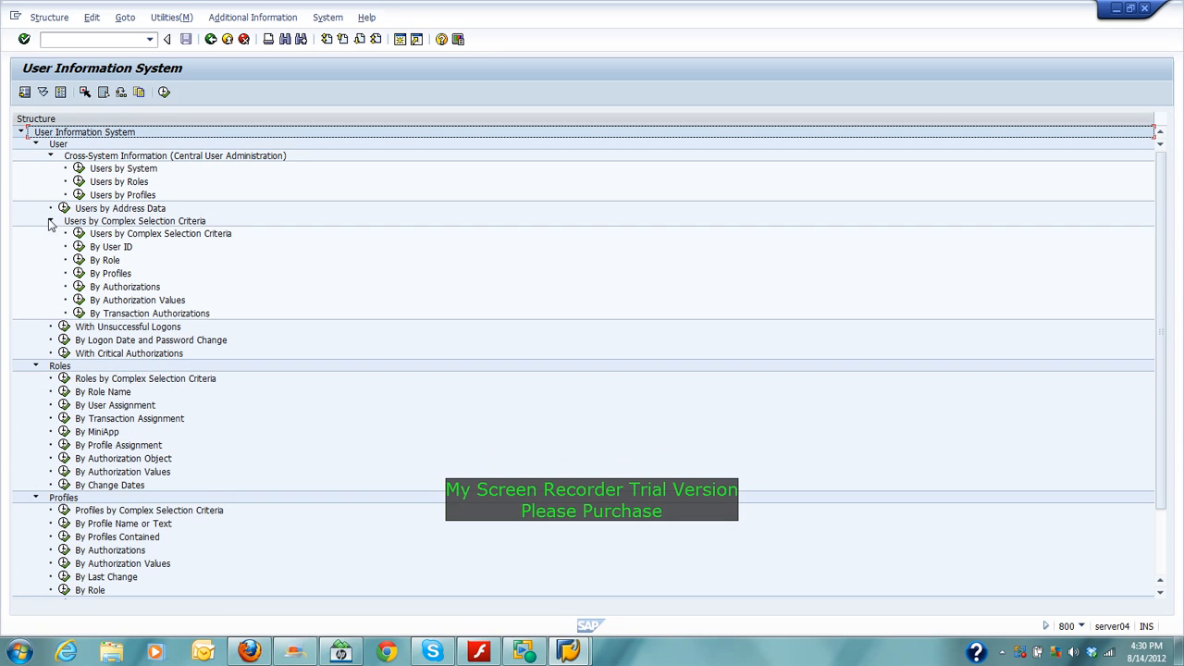
Step: Open the Users by Complex Selection Criteria report, review its selection fields and return to the User Information System
click(195, 236)
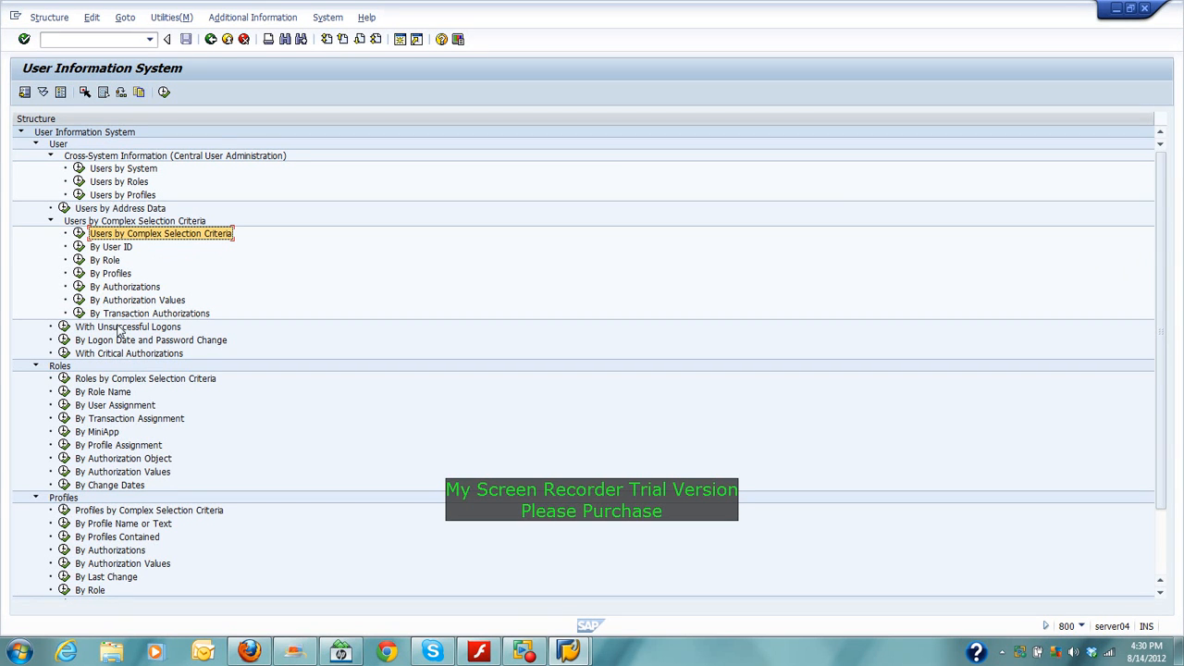
click(80, 233)
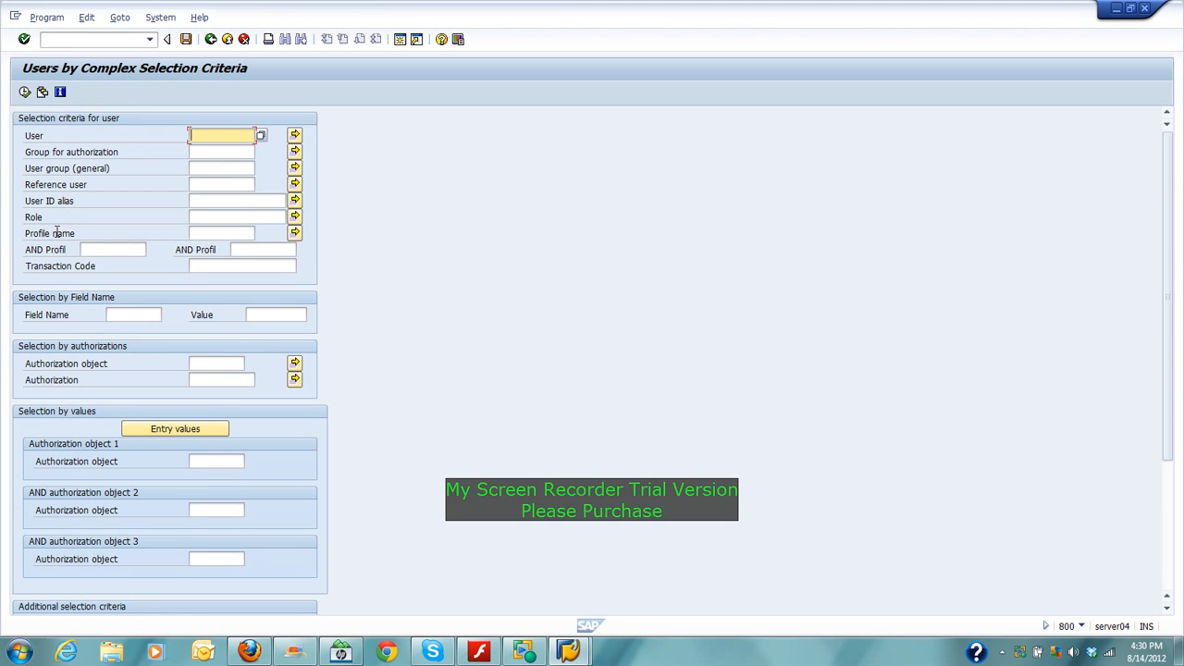
scroll(30, 236, down, 4)
scroll(28, 235, down, 3)
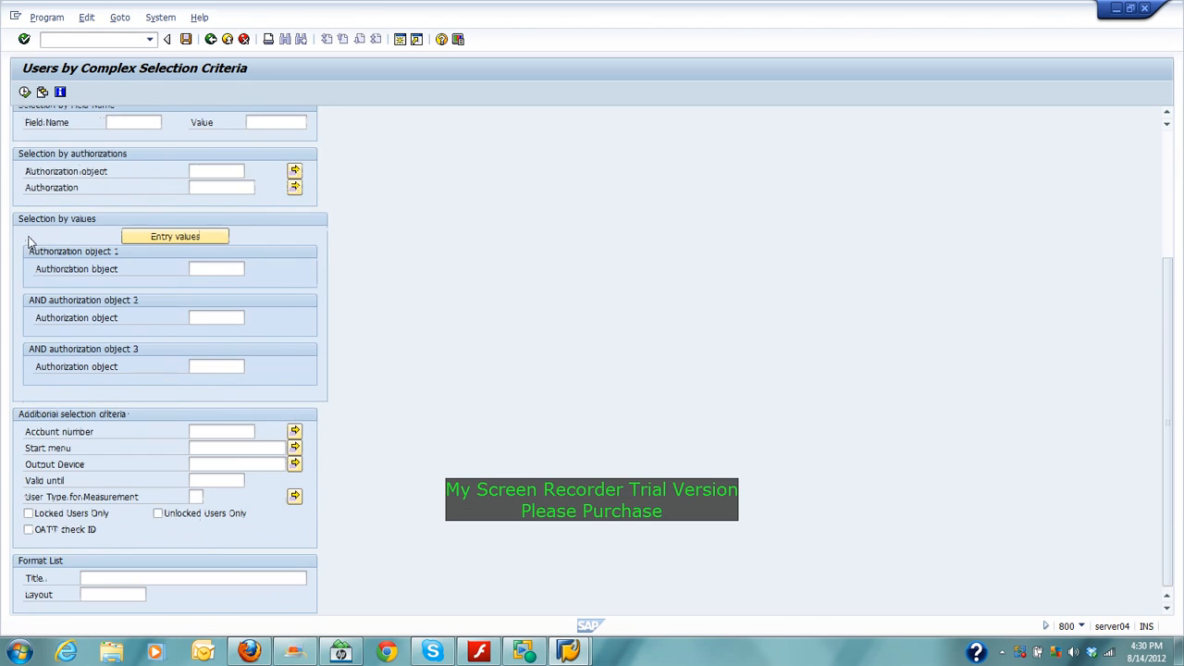
scroll(27, 236, up, 5)
scroll(26, 237, up, 2)
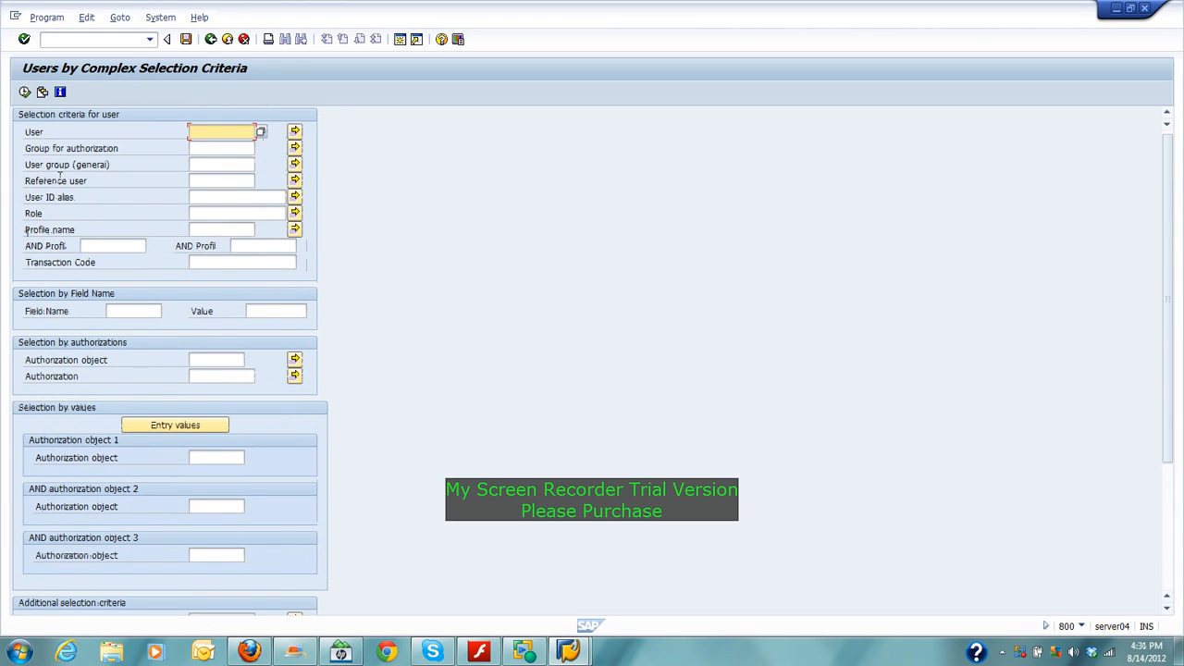
click(210, 39)
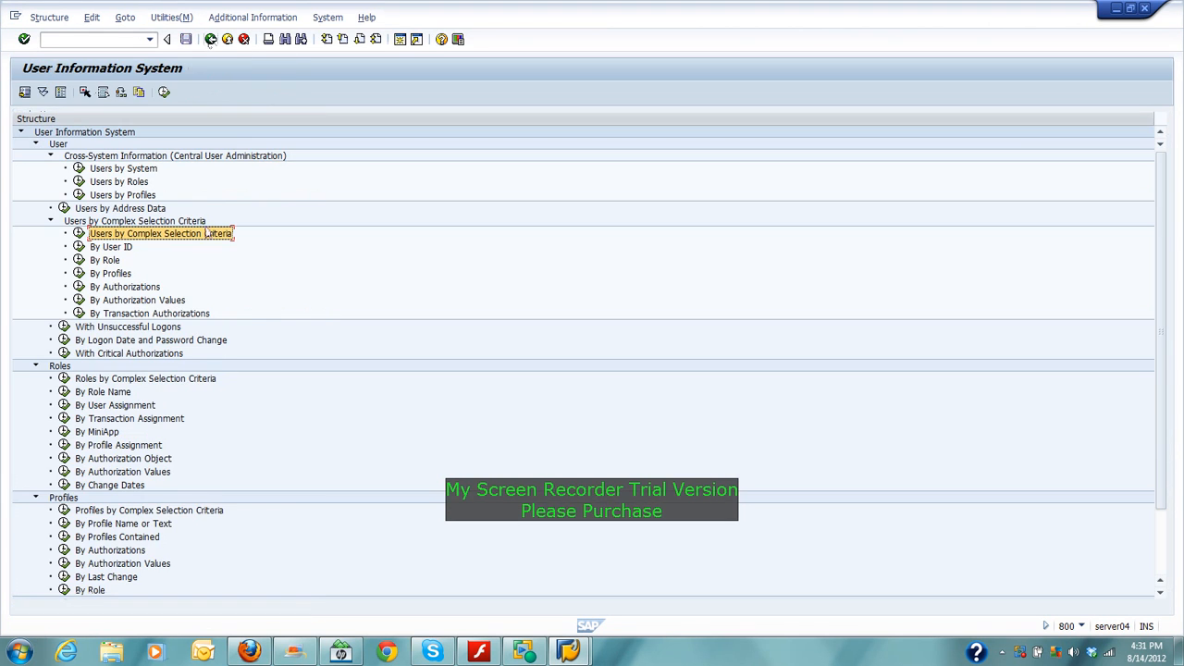
Step: Collapse the two subnodes under User and open the Roles by Complex Selection Criteria report to view its selection fields
click(51, 157)
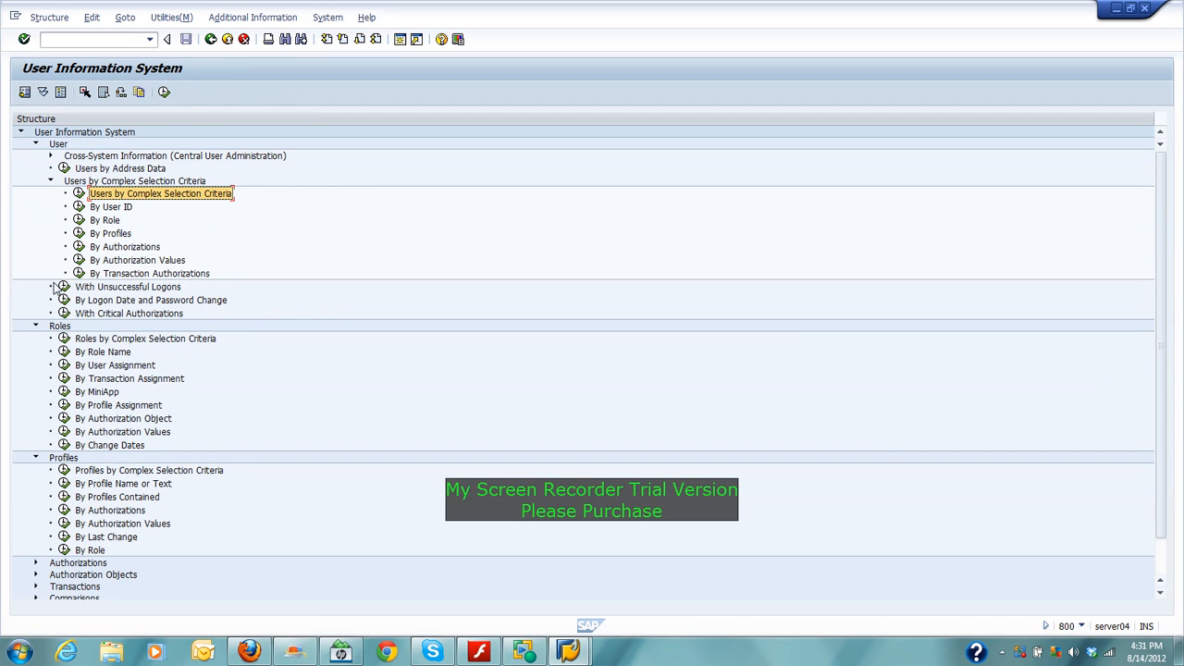
click(52, 181)
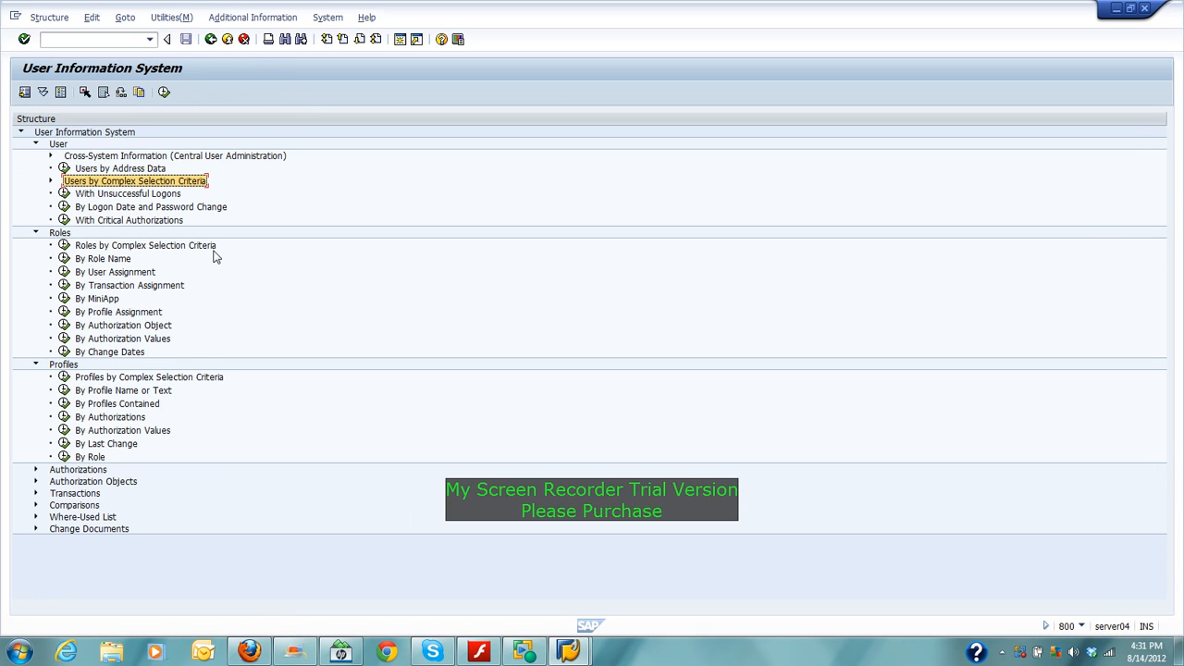
double_click(67, 246)
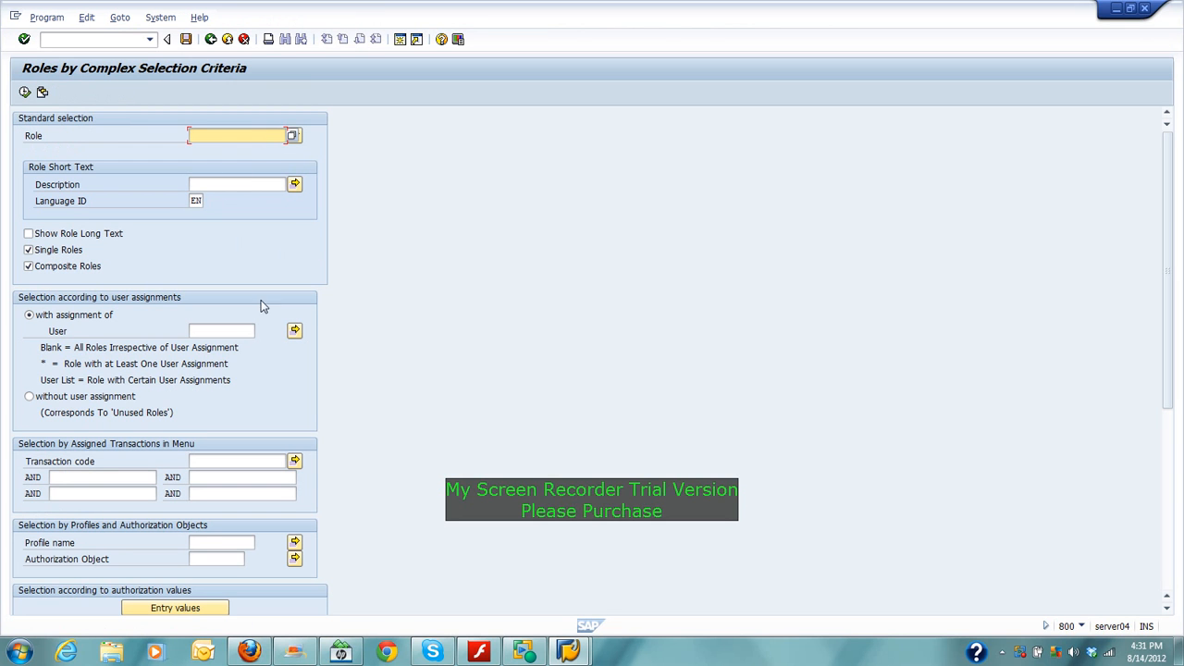
scroll(441, 352, down, 1)
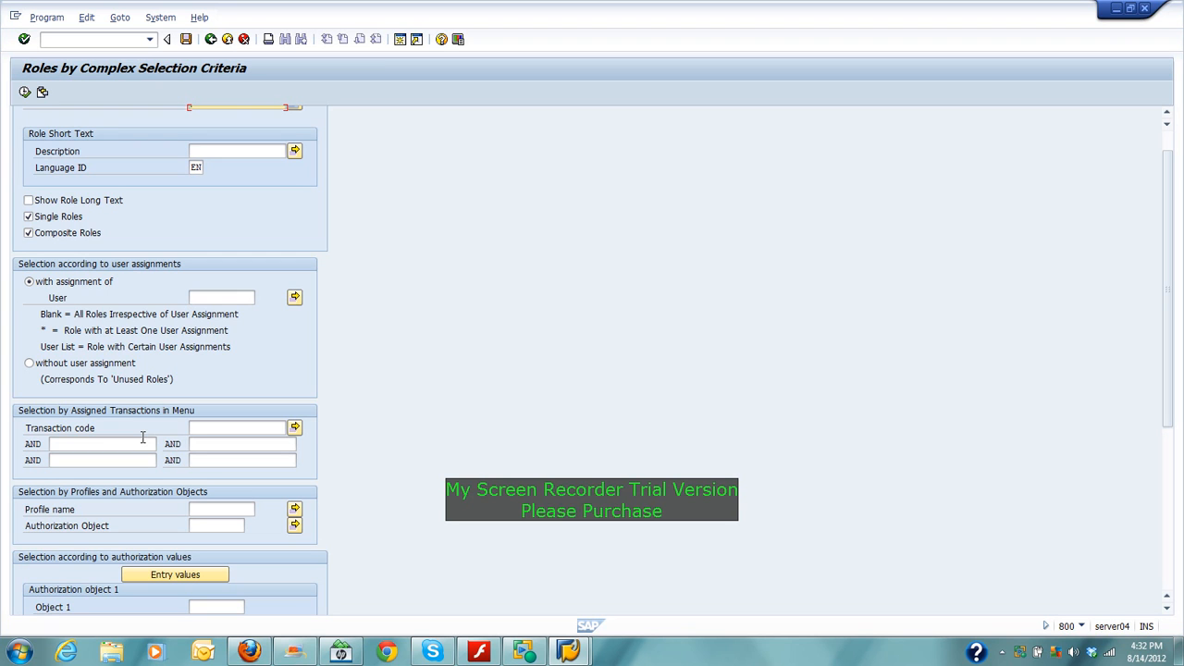
Step: Open transaction ST01 for the system trace
click(52, 39)
text(st)
key(BackSpace)
key(BackSpace)
text(/nst01)
key(Return)
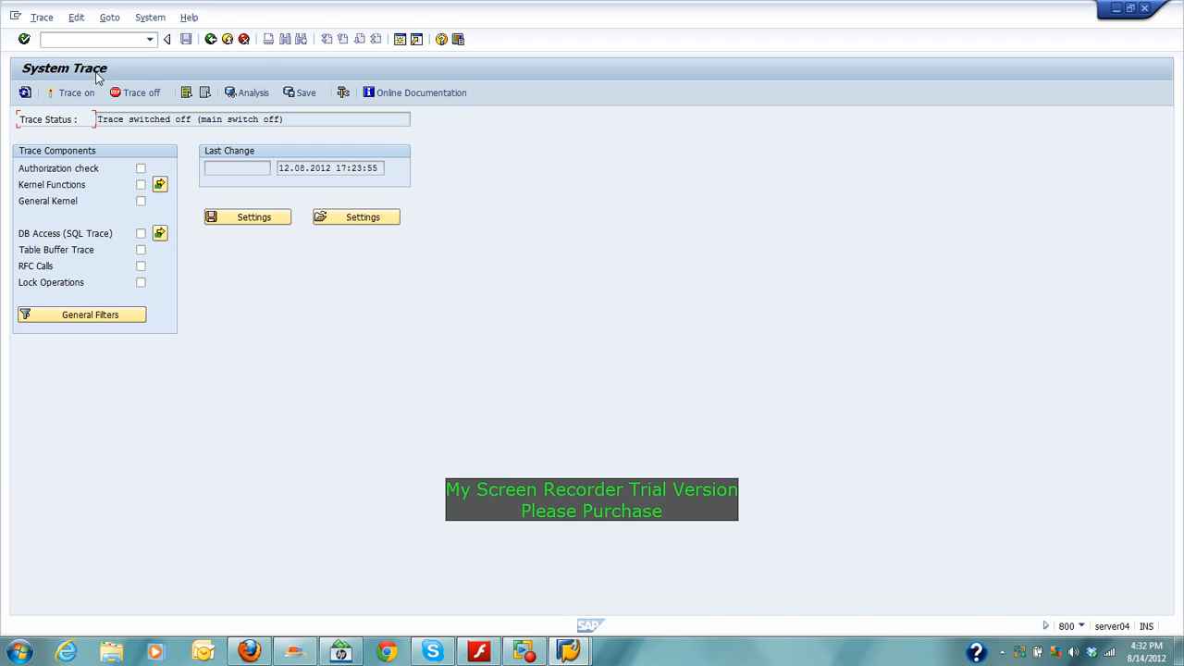
Step: Open transaction SU53 to display the current user's authorization check data
click(95, 40)
text(su53)
key(BackSpace)
key(BackSpace)
key(BackSpace)
key(BackSpace)
text(/nsu53)
key(Return)
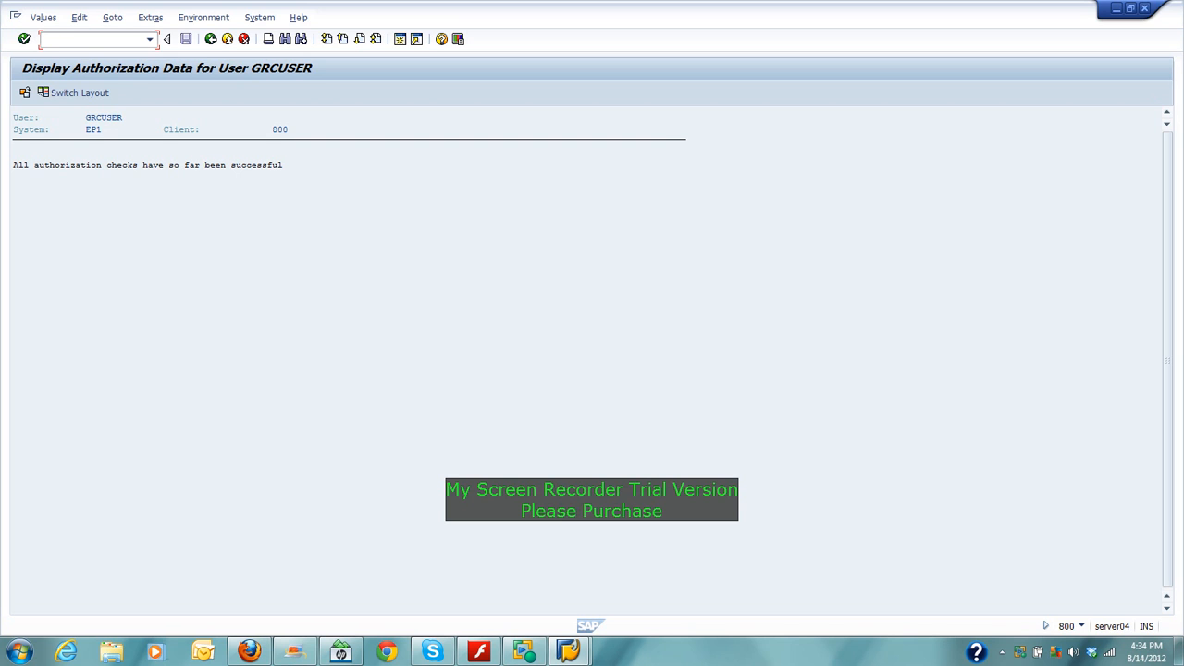
Step: Open the Transport Organizer with transaction SE09
text(/n)
text(su53)
key(Return)
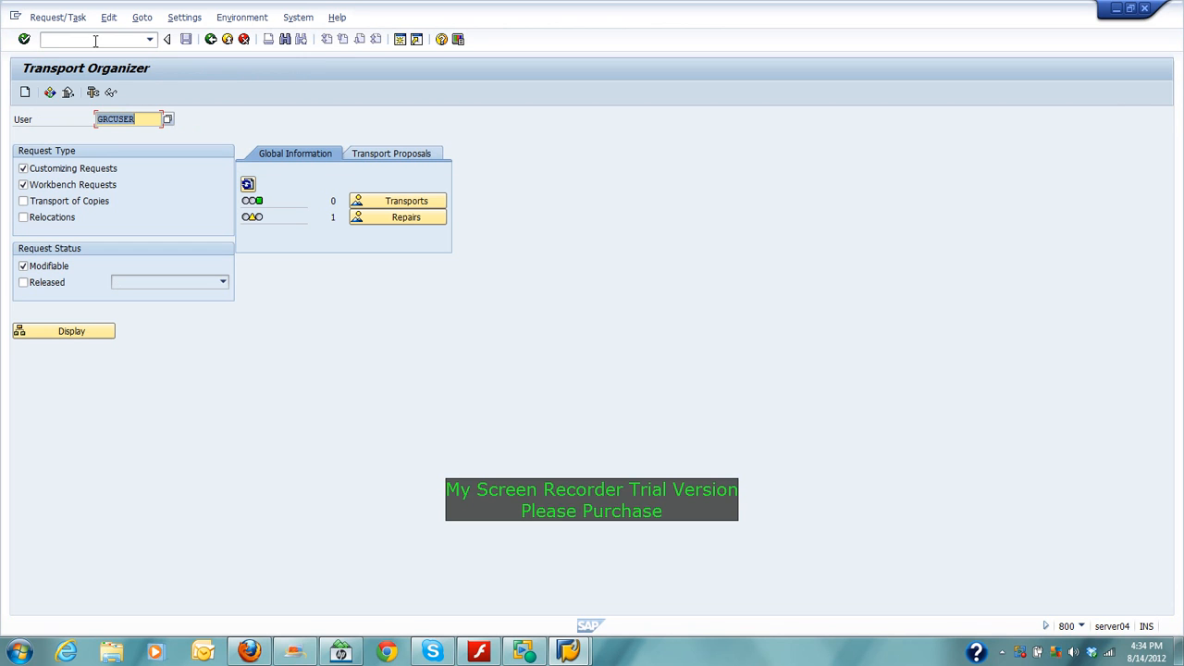
Step: Open the Transport Organizer with transaction SE10
text(/nse10)
key(Return)
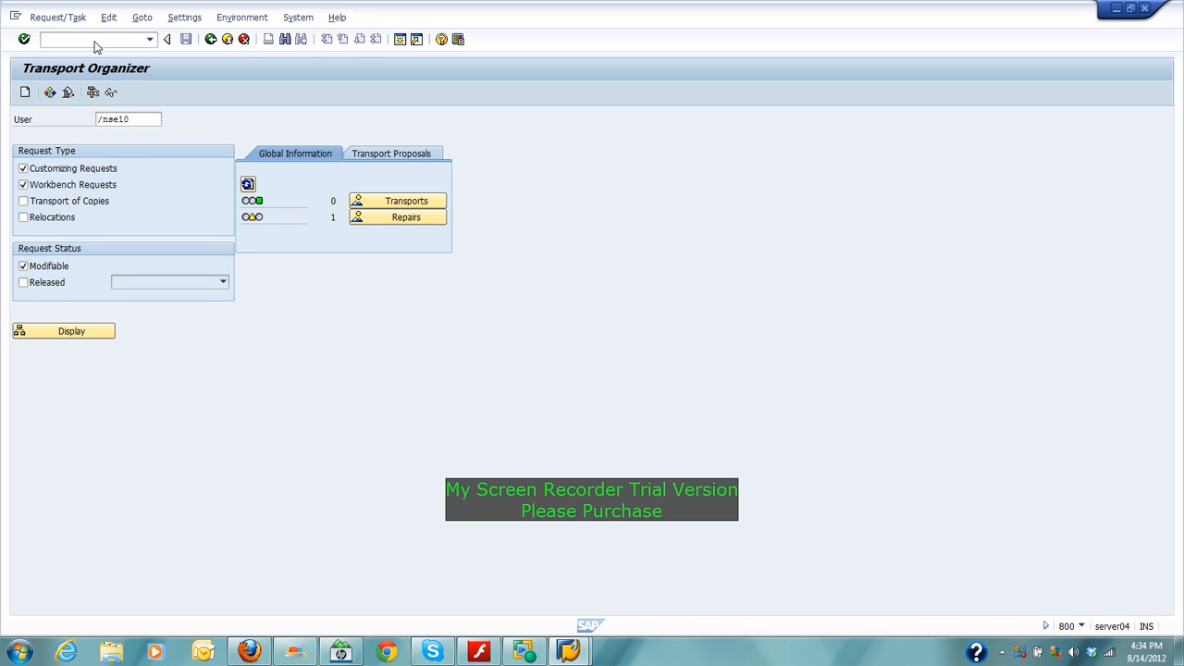
click(95, 41)
text(/)
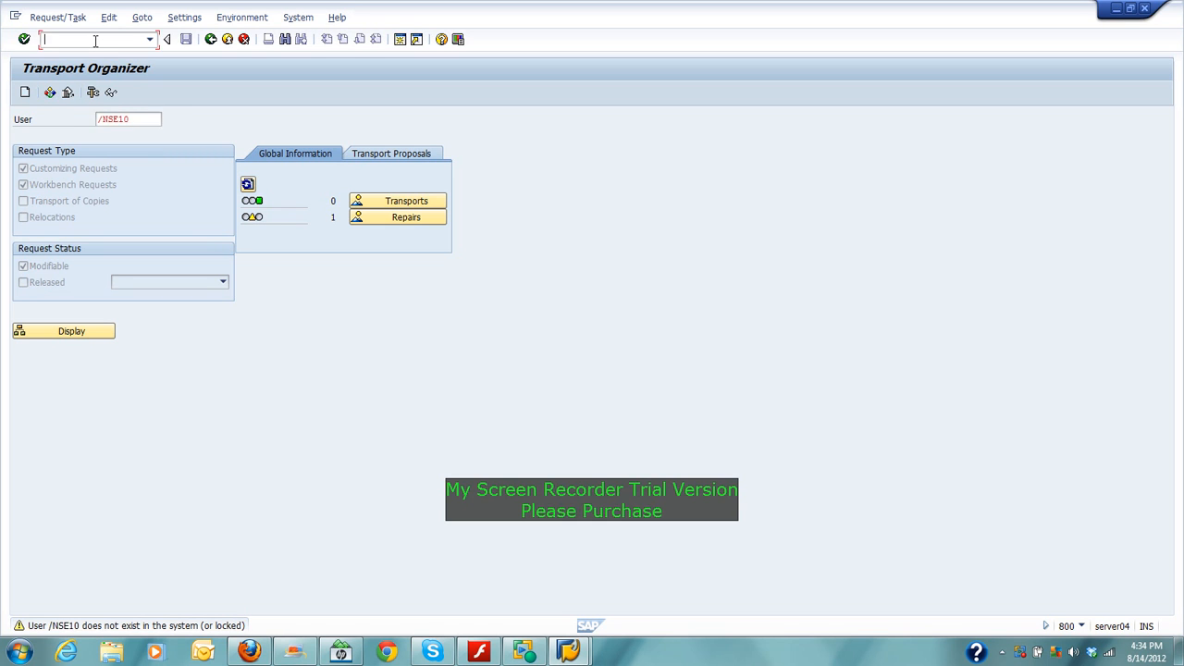
text(nse10)
key(Return)
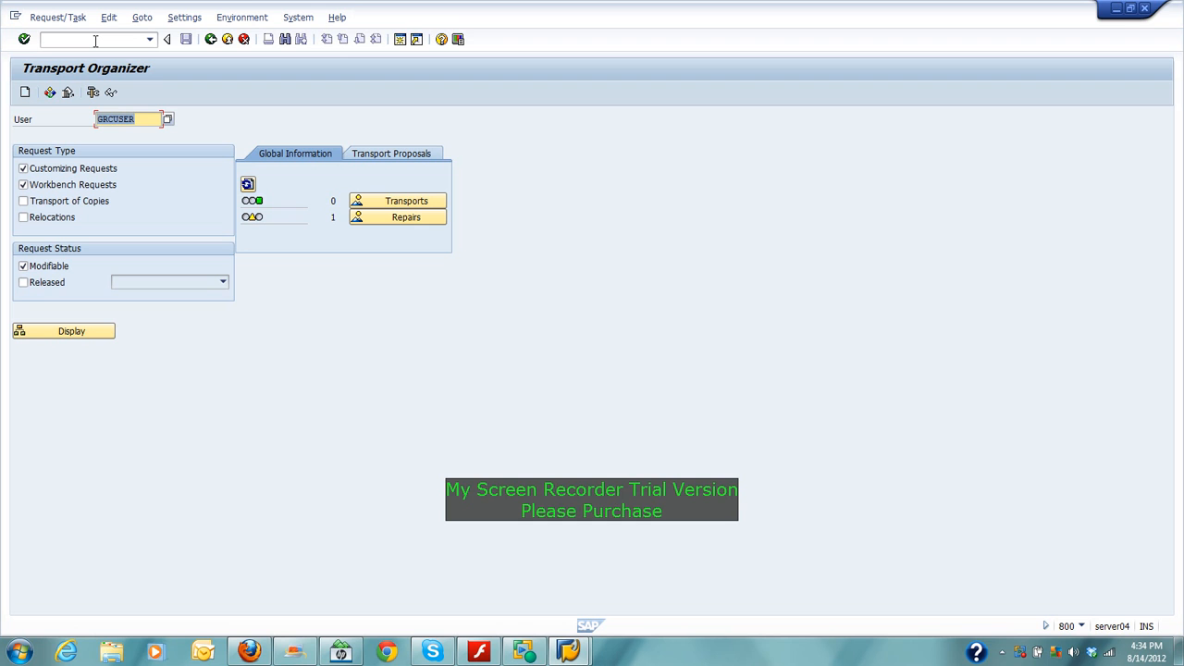
Step: Check the transaction code of the SE10 screen in the system status, then close the status window
click(188, 18)
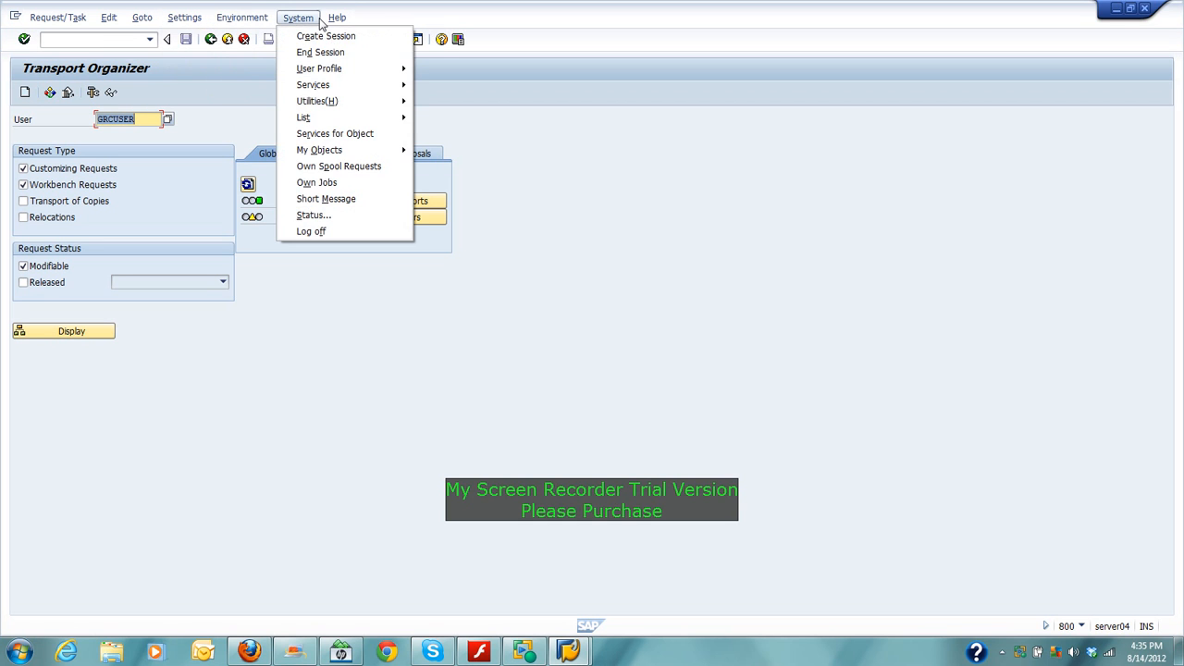
click(334, 215)
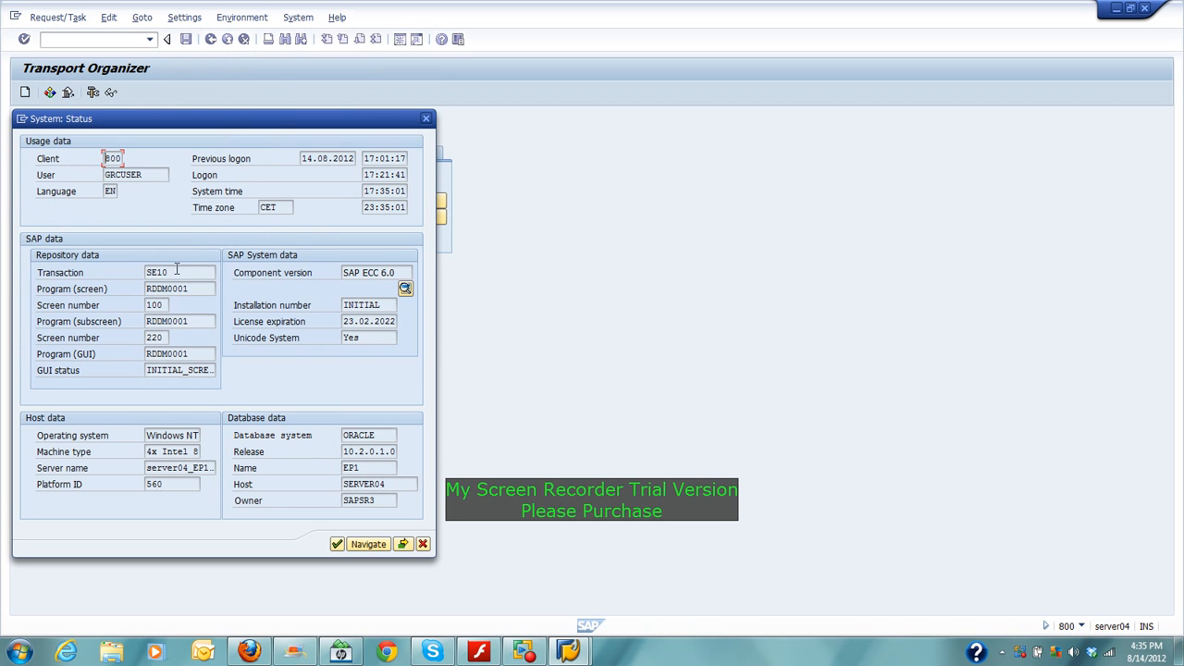
click(152, 270)
click(427, 119)
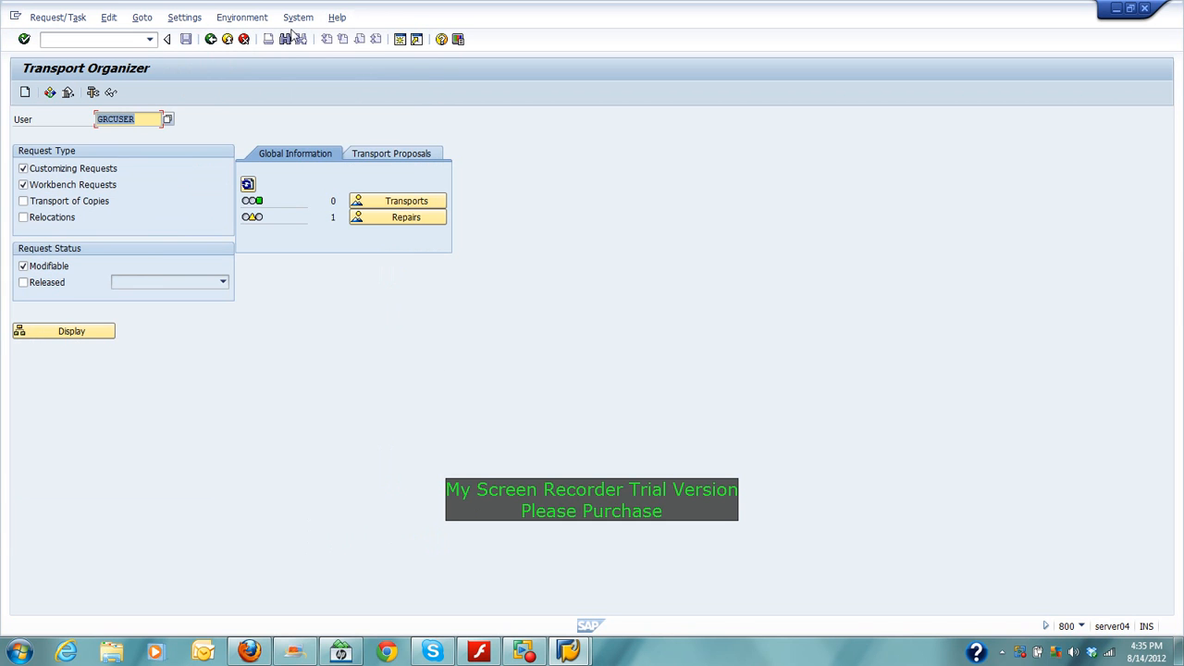
click(297, 18)
click(308, 219)
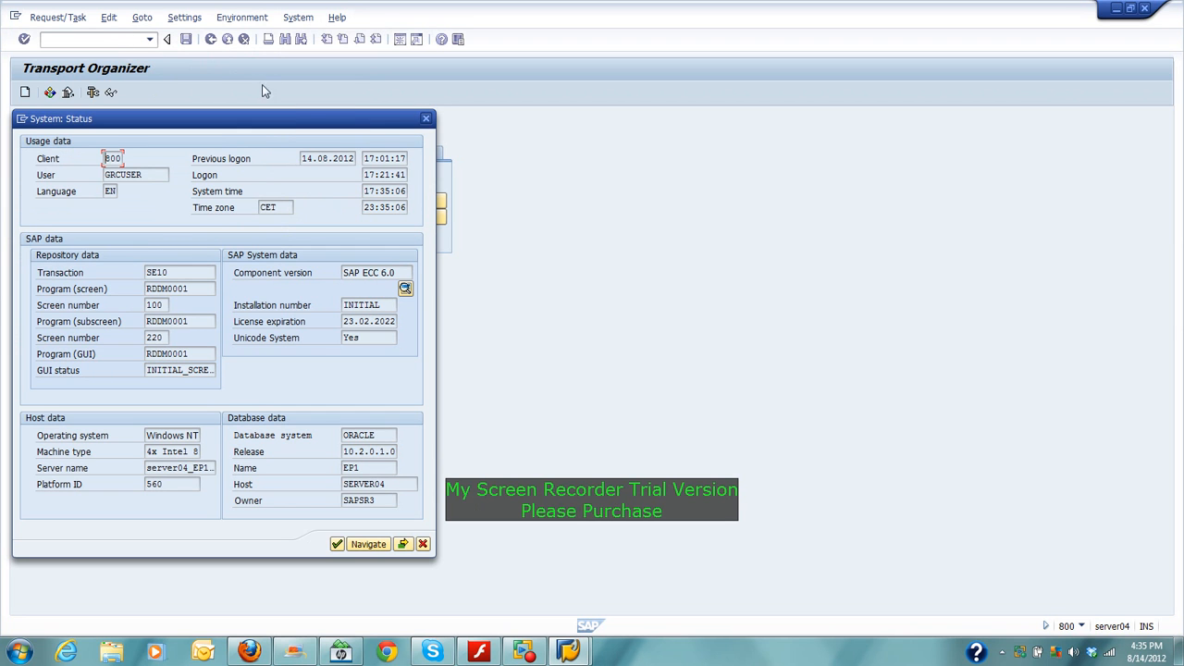
click(427, 119)
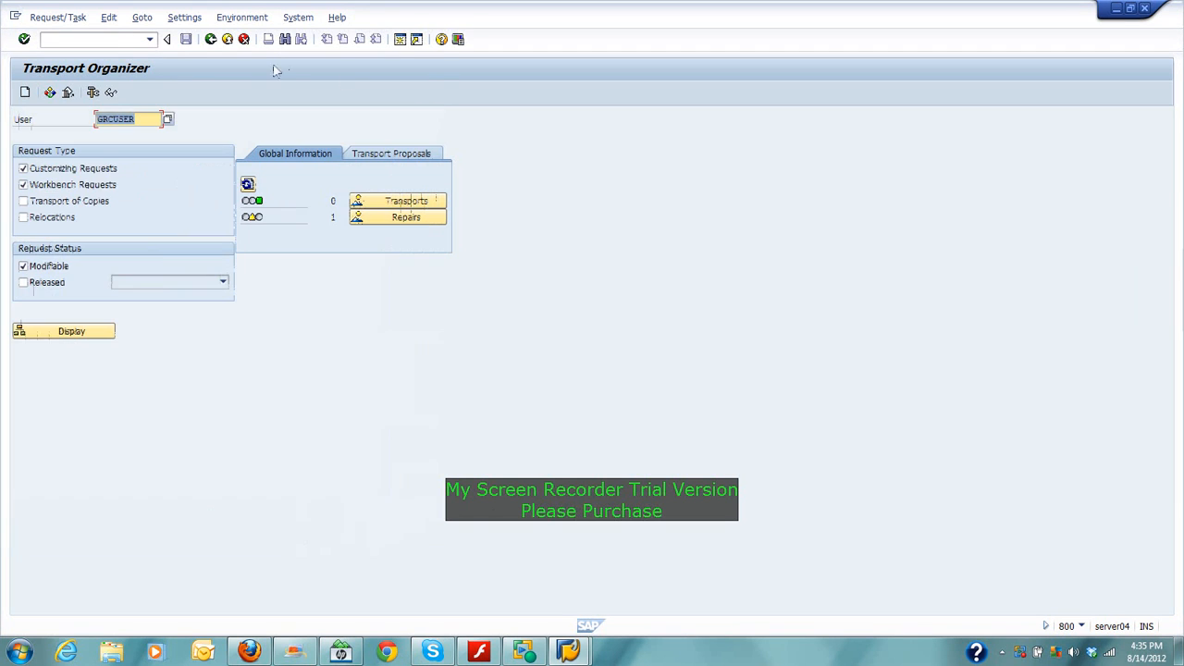
Step: Switch back to transaction SE09 in the Transport Organizer
click(149, 39)
click(109, 63)
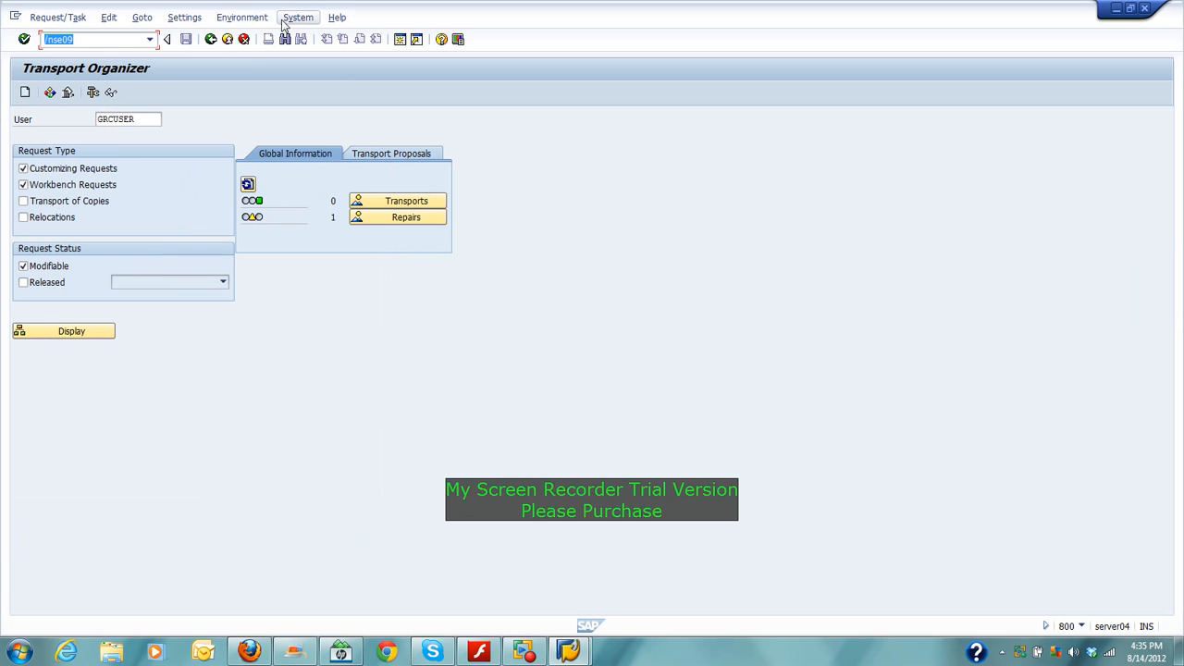
click(24, 39)
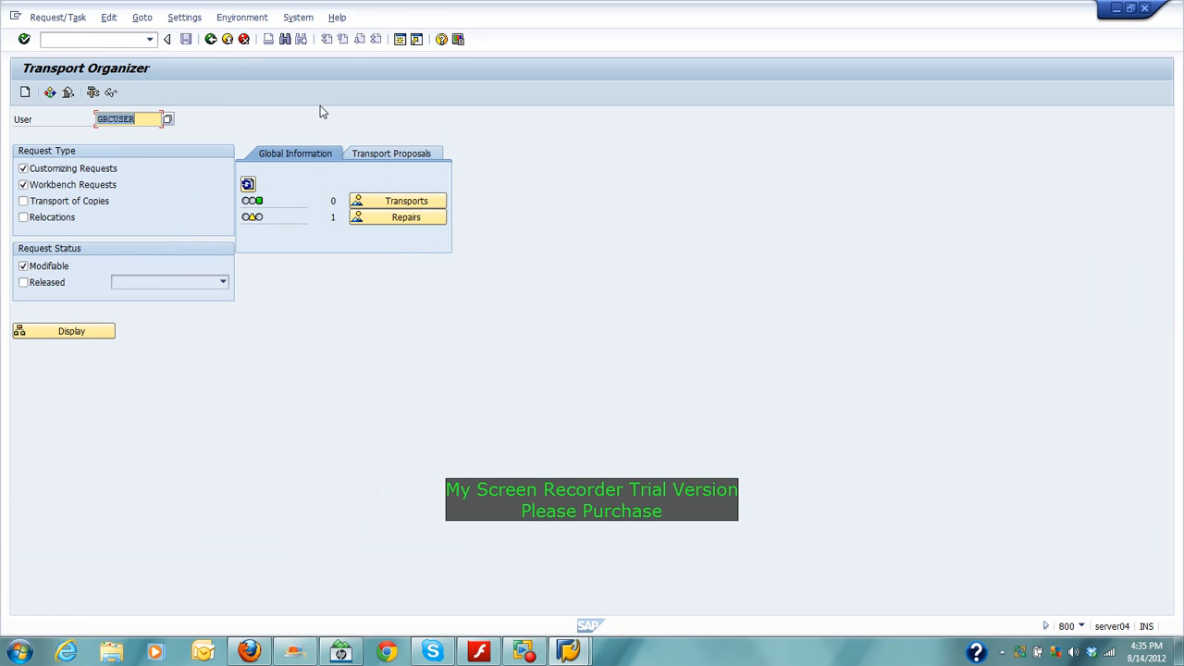
Step: Check the transaction code of the SE09 screen in the system status, then close the status window
click(298, 17)
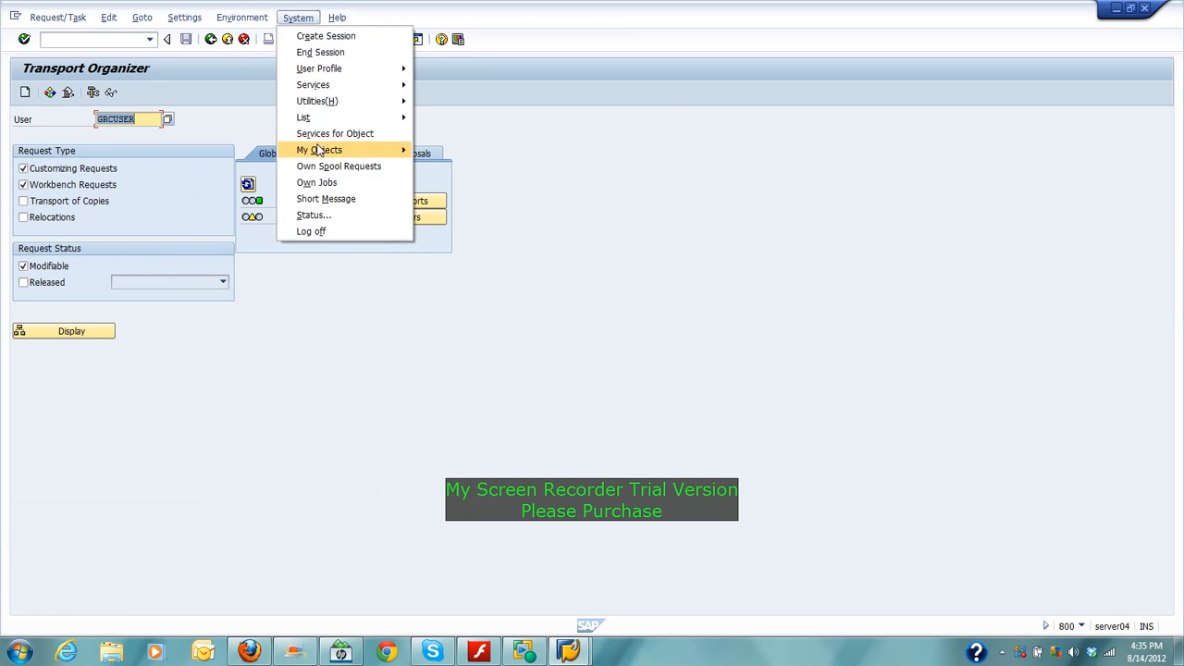
click(331, 215)
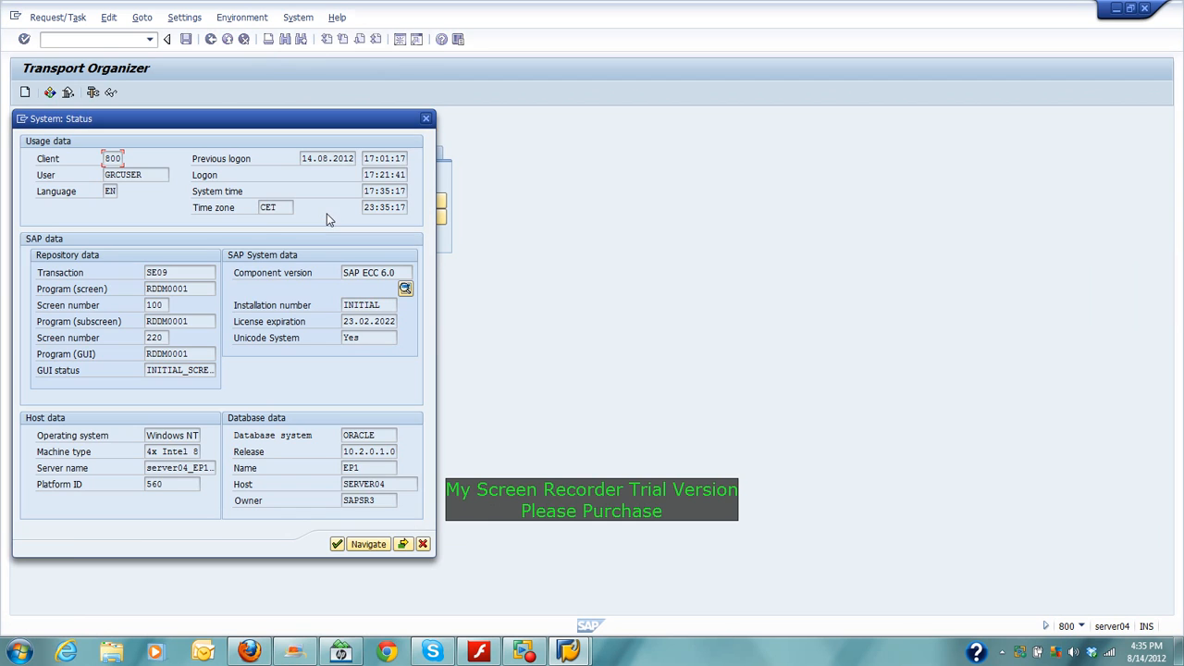
click(157, 272)
click(426, 119)
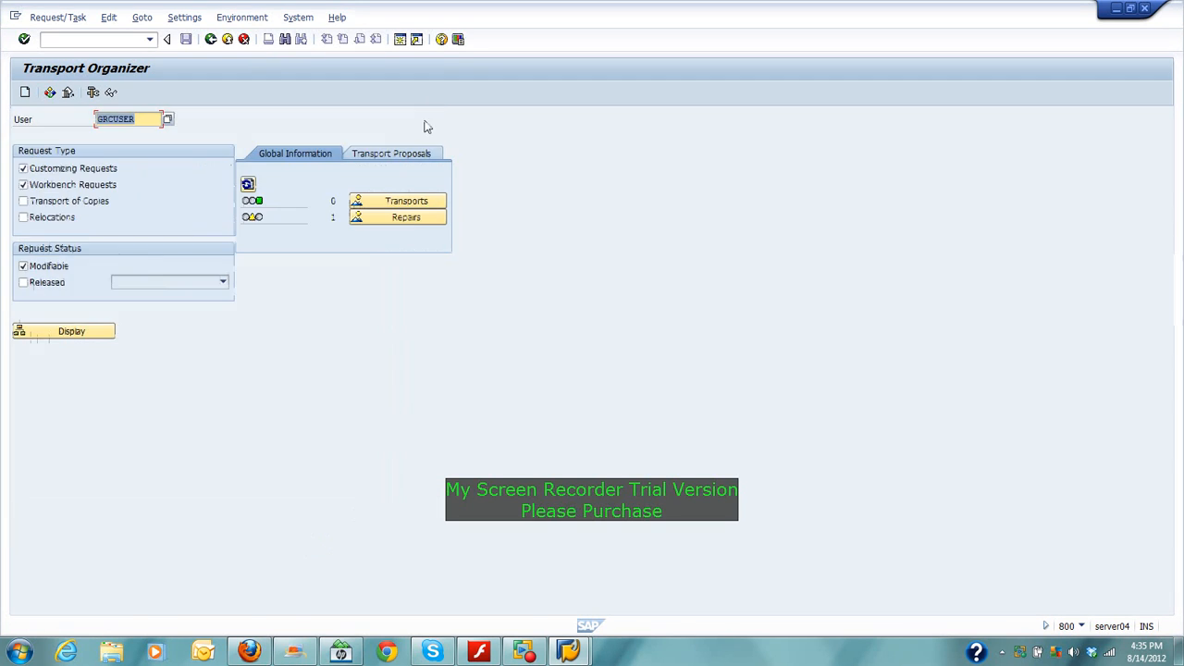